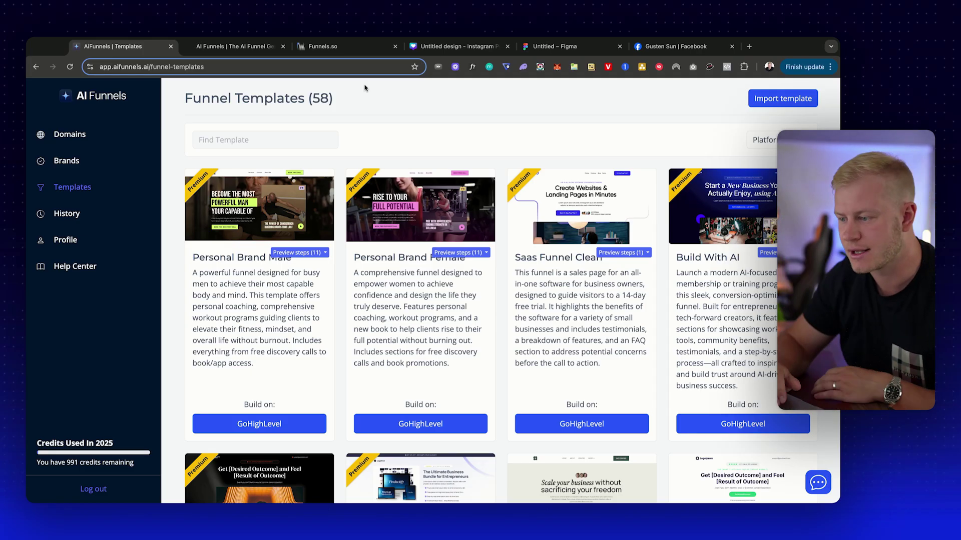
Open the 7 Figure AI Funnels brand for editing from the Brands page
left_click(207, 46)
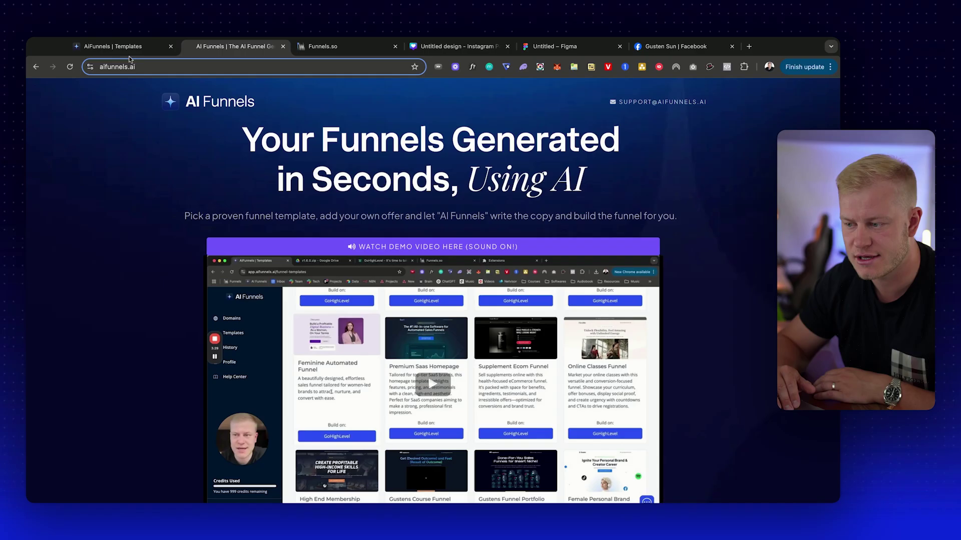
left_click(125, 52)
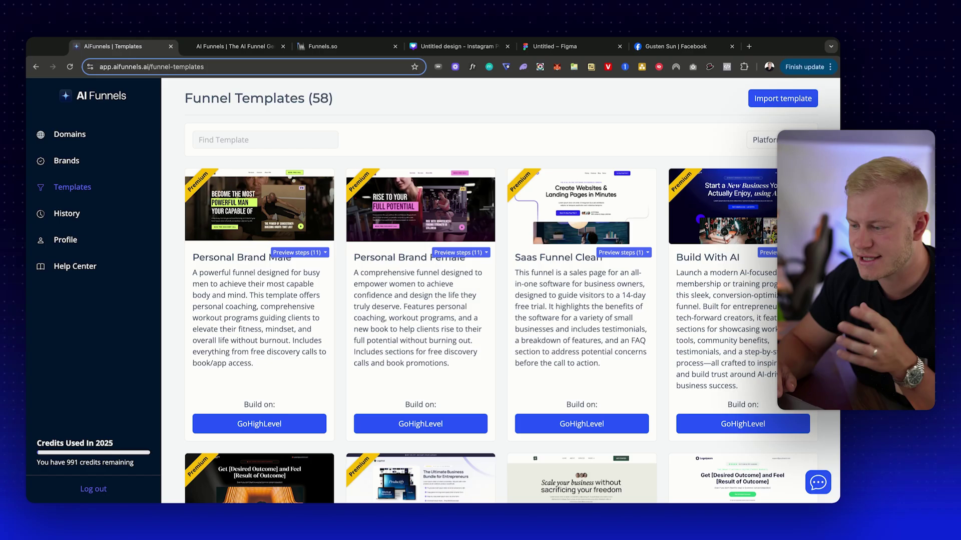
left_click(84, 166)
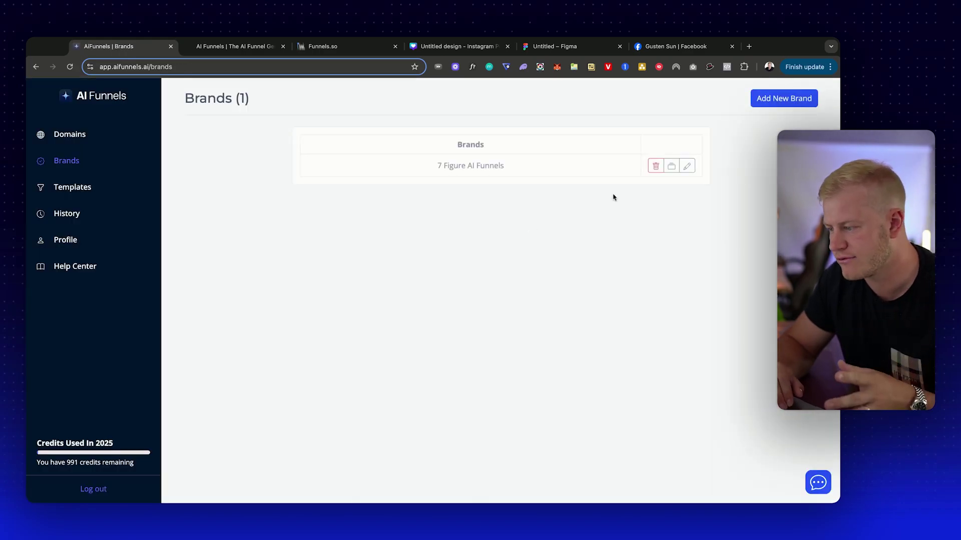
left_click(686, 165)
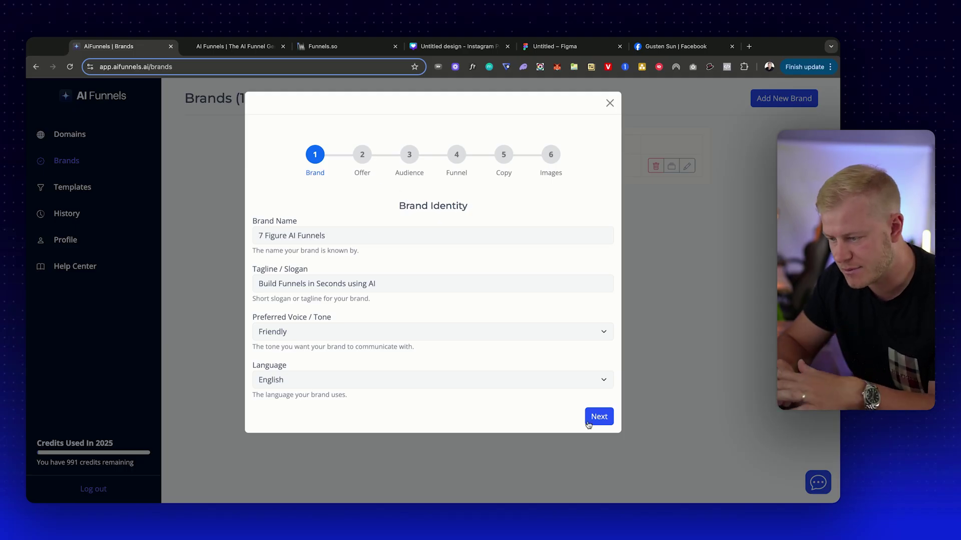
Advance through the offer, audience, funnel, copy and images steps, then save the brand settings
left_click(603, 419)
scroll(604, 480, "down", 4)
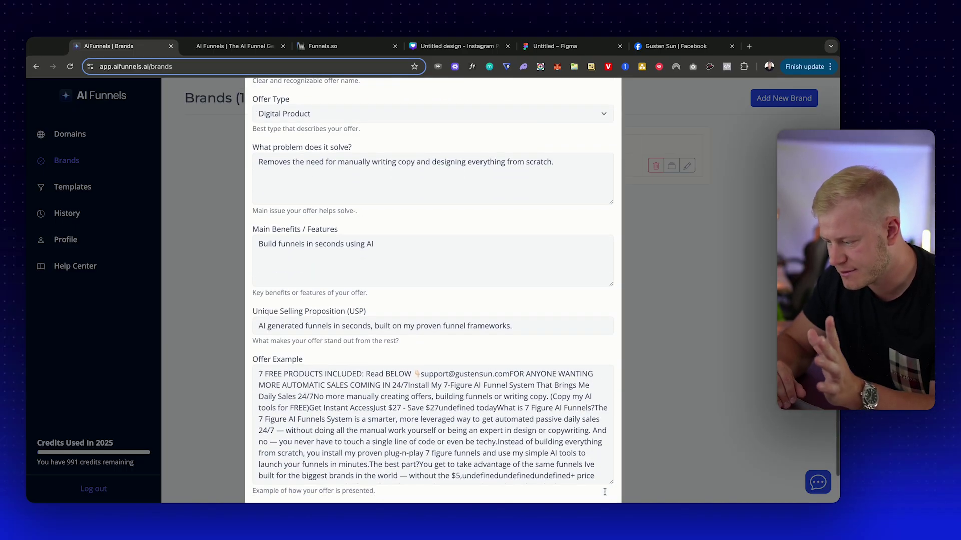
scroll(597, 462, "down", 5)
left_click(599, 473)
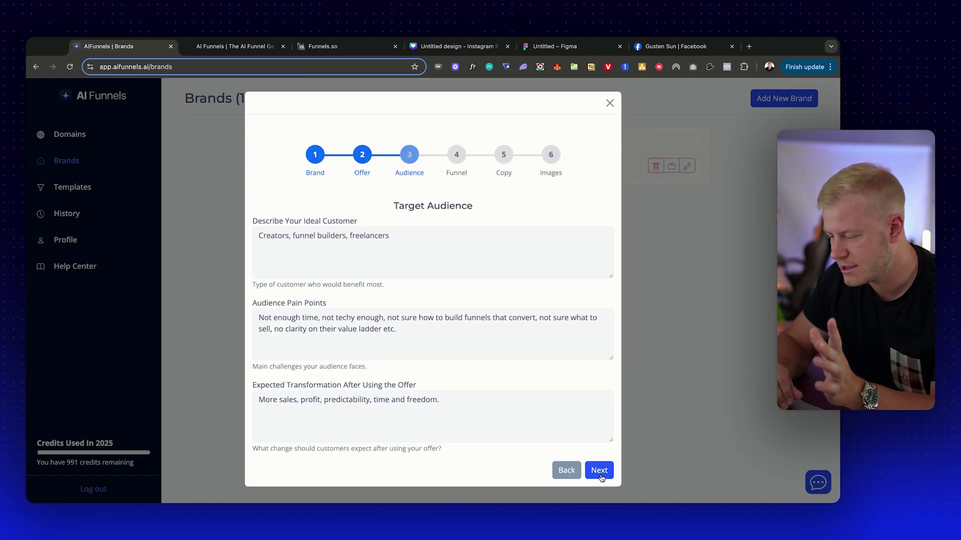
left_click(600, 471)
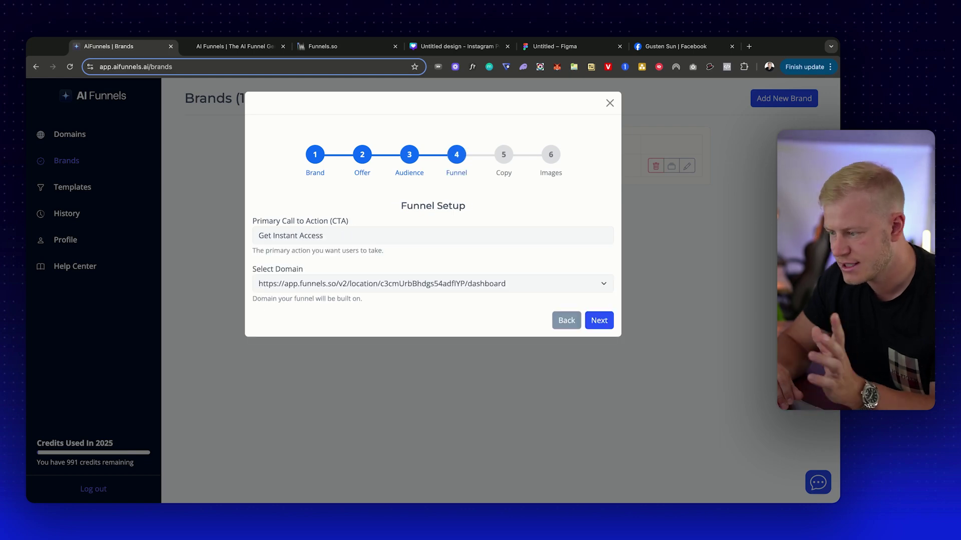
left_click(599, 323)
left_click(603, 372)
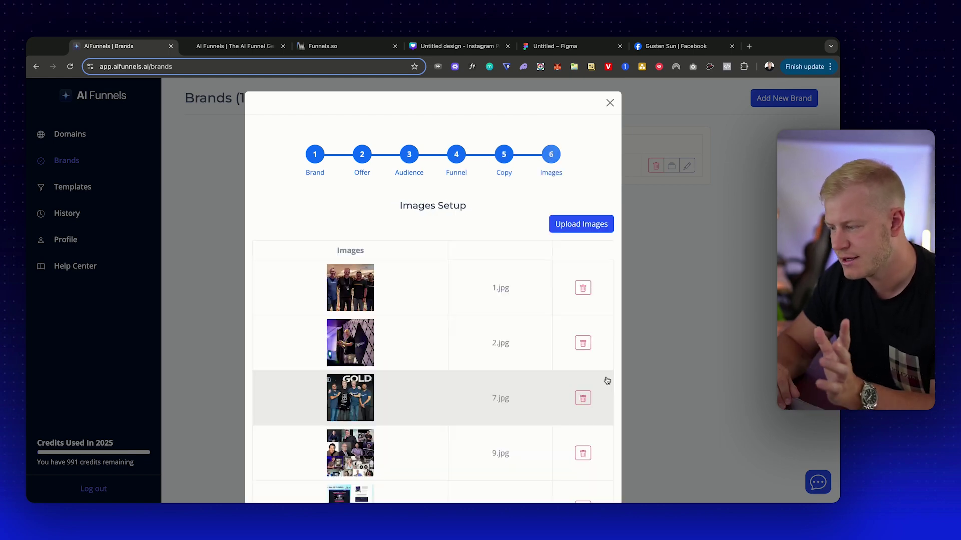
scroll(529, 304, "down", 5)
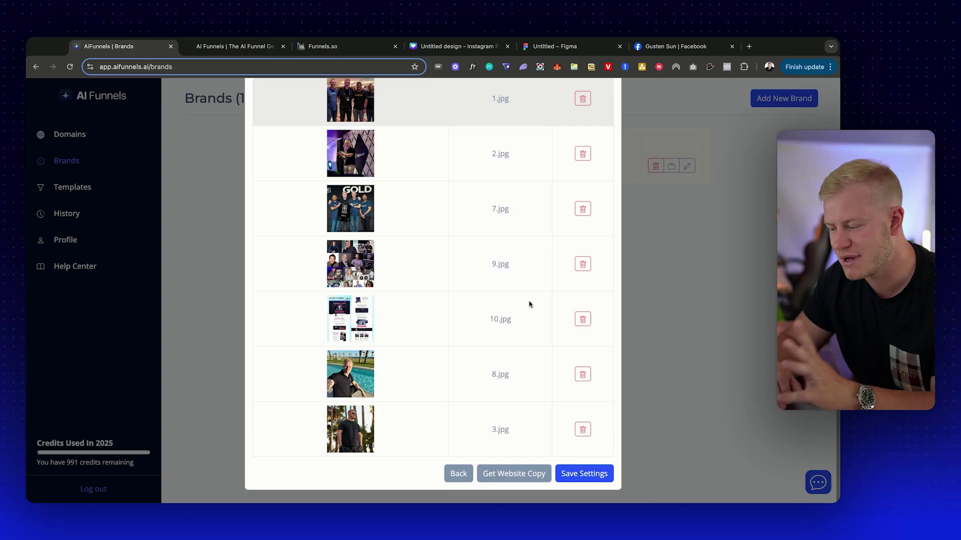
left_click(589, 474)
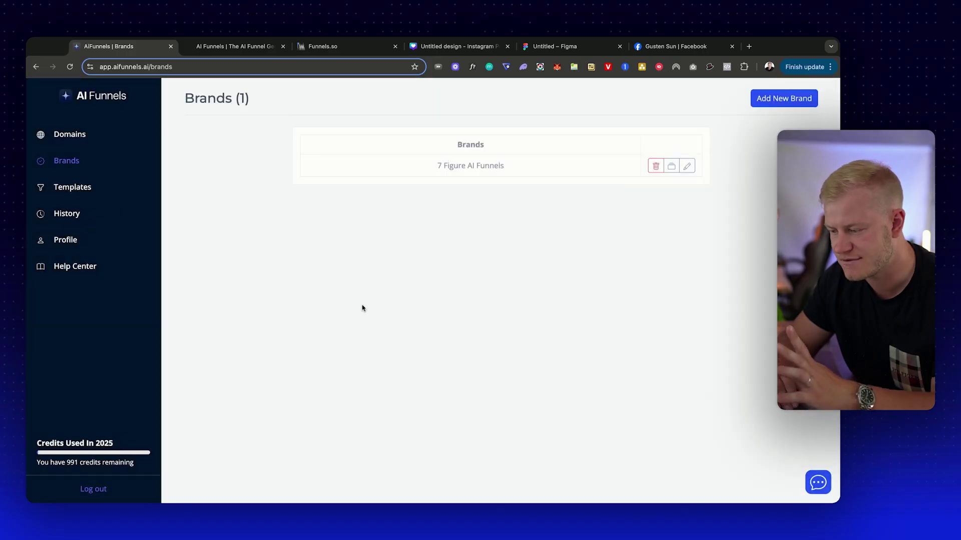
Start adding a new domain from the approved Domains page
left_click(91, 194)
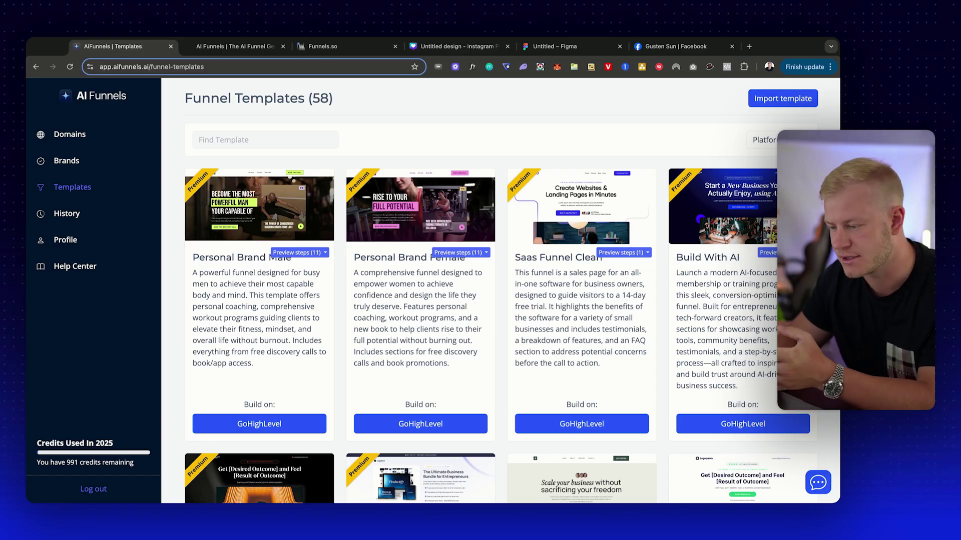
left_click(72, 134)
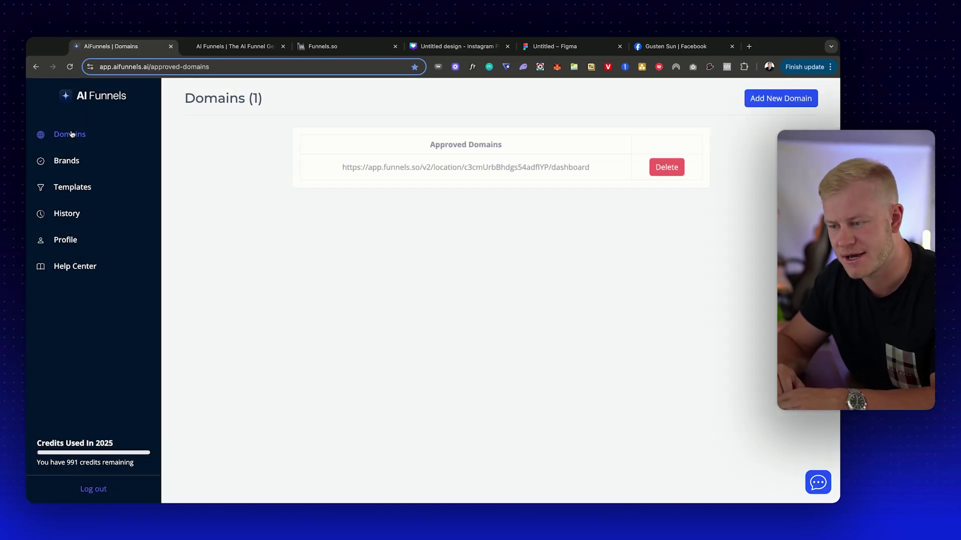
left_click(780, 99)
Select and copy the full Funnels.so dashboard address
left_click(323, 46)
left_click(228, 67)
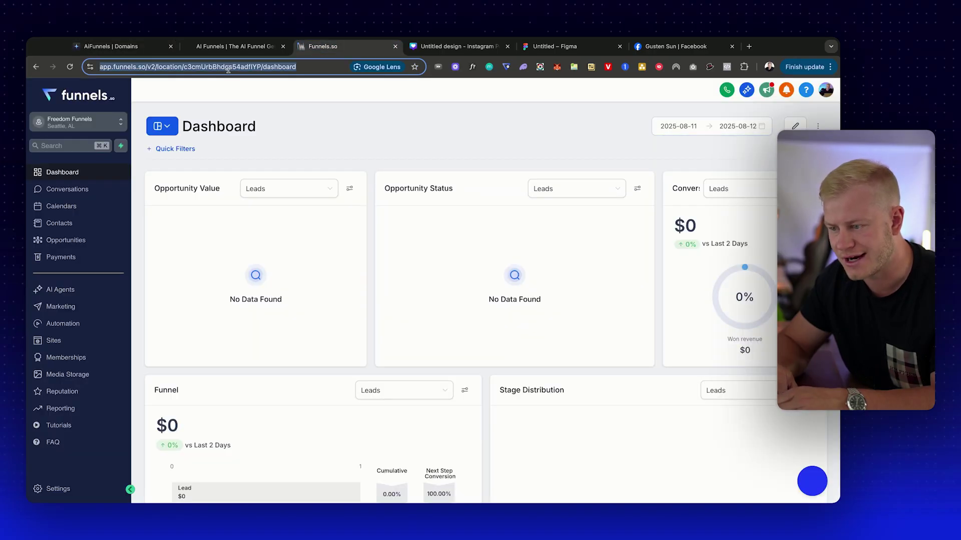
left_click(228, 69)
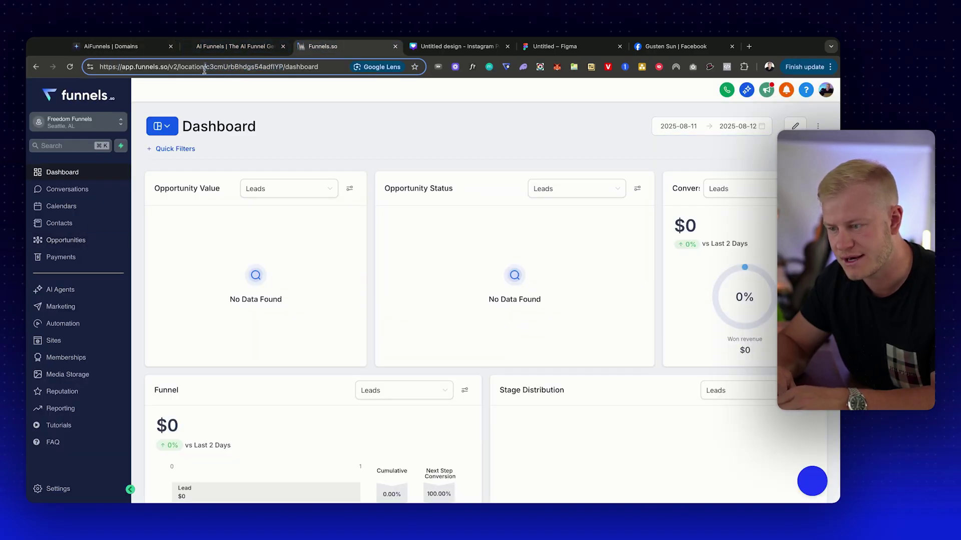
triple_click(204, 69)
key("ctrl+c")
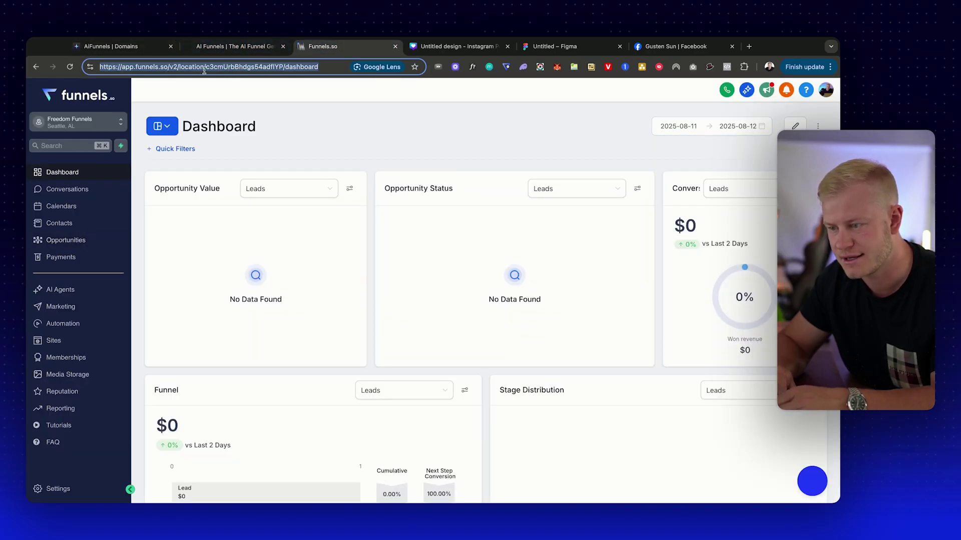
Paste the Funnels.so dashboard address as a new domain, submit it, and close the dialog
left_click(146, 48)
left_click(395, 150)
key("ctrl+v")
left_click(504, 195)
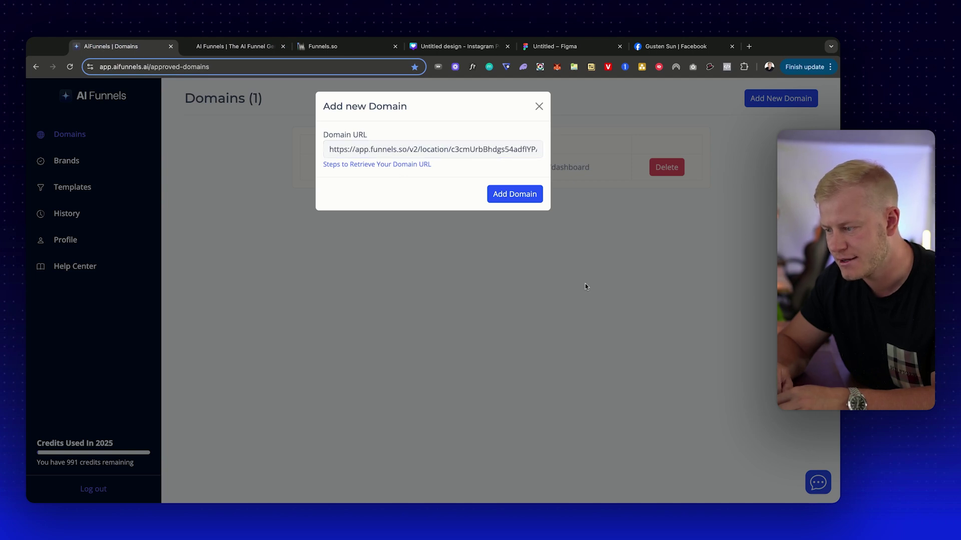
left_click(539, 106)
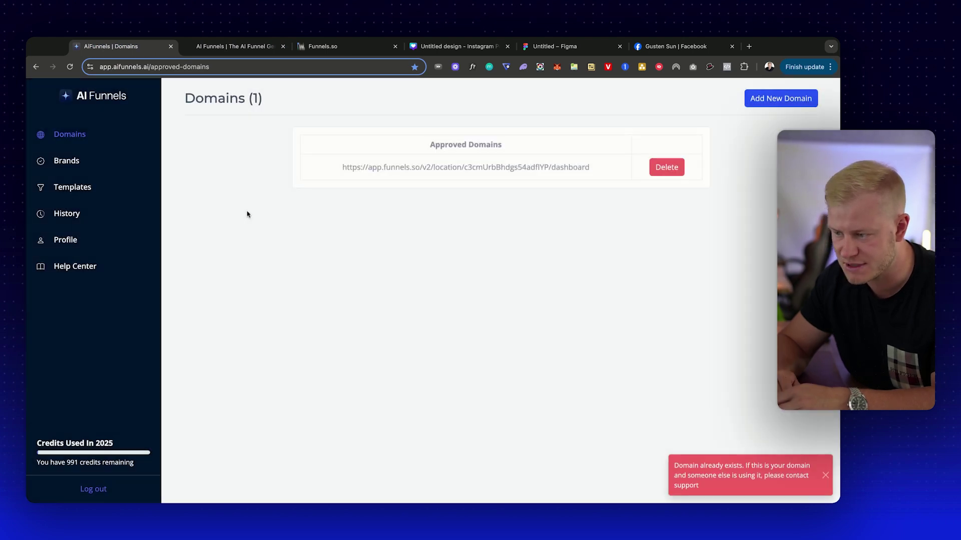
On Brands, open a new brand form, try advancing while empty, then close it
left_click(59, 163)
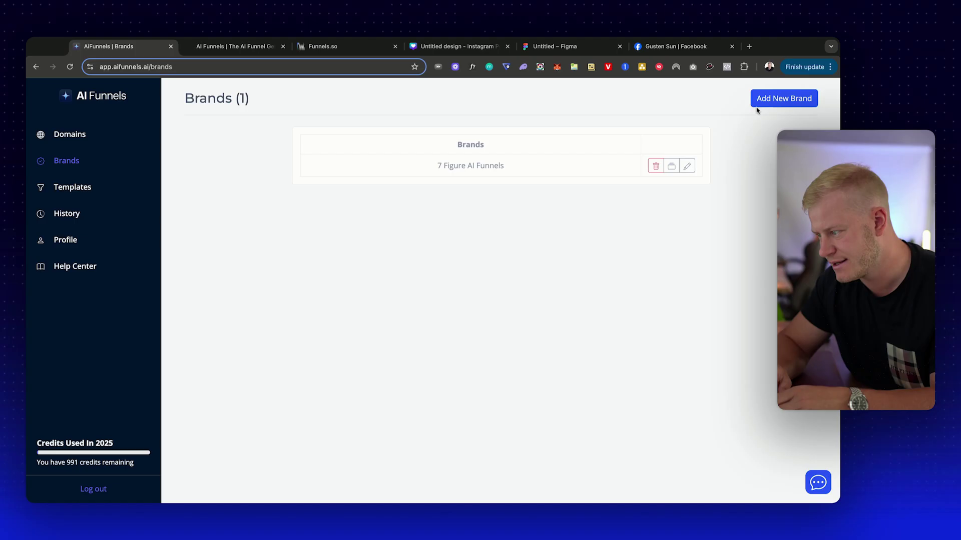
left_click(764, 106)
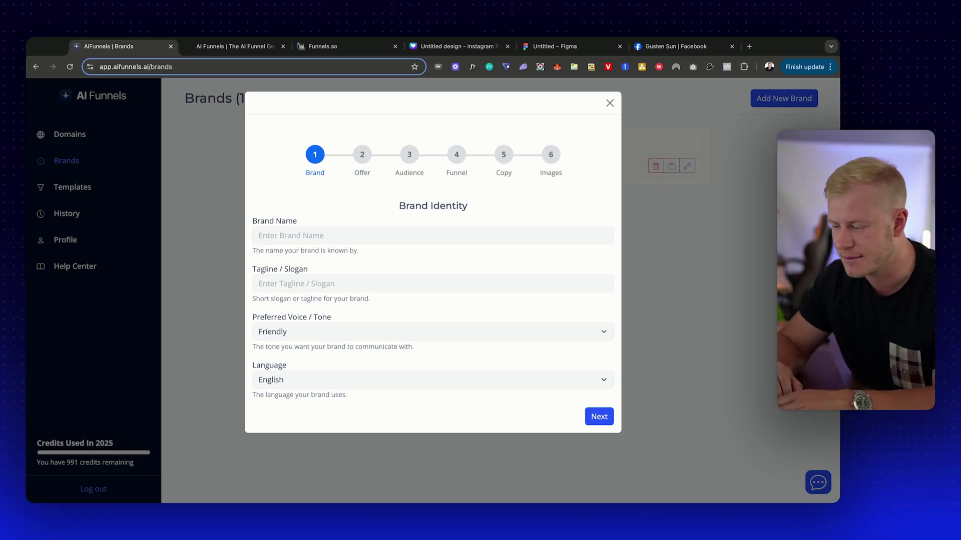
left_click(599, 417)
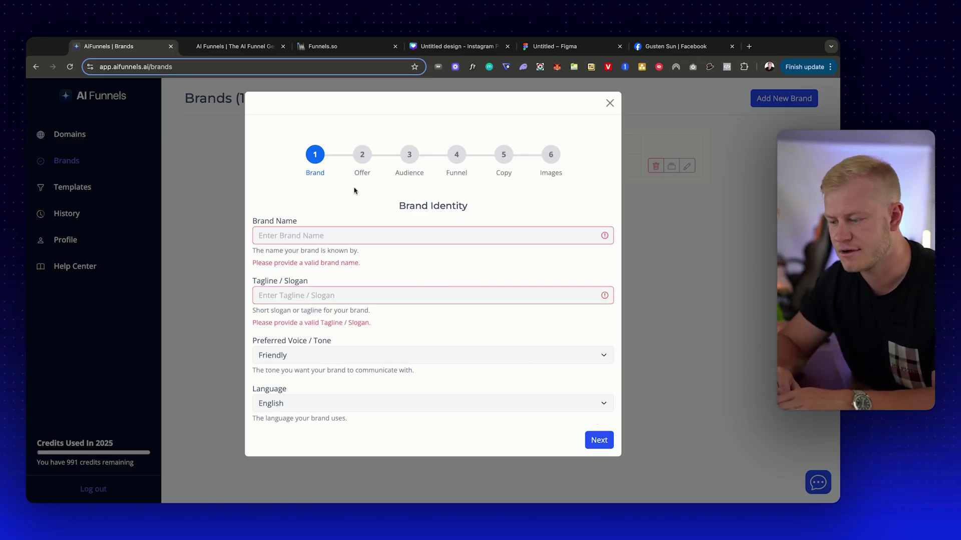
left_click(609, 103)
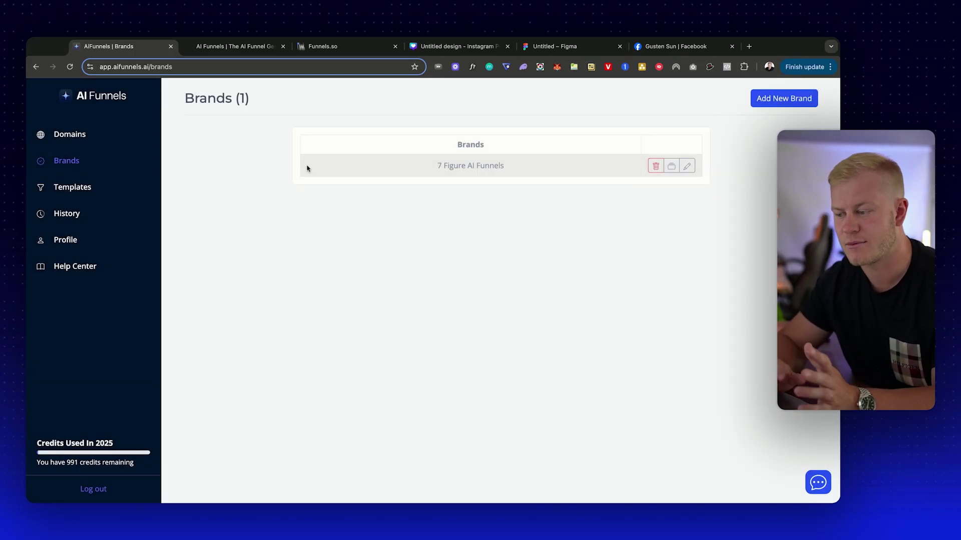
On Funnel Templates, choose GoHighLevel under the Build With AI card
left_click(86, 189)
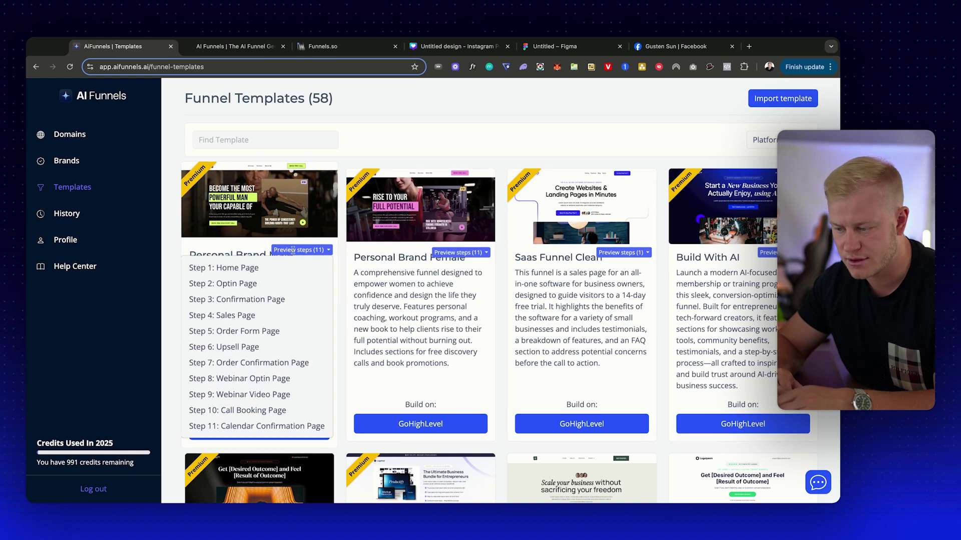
mouse_move(318, 250)
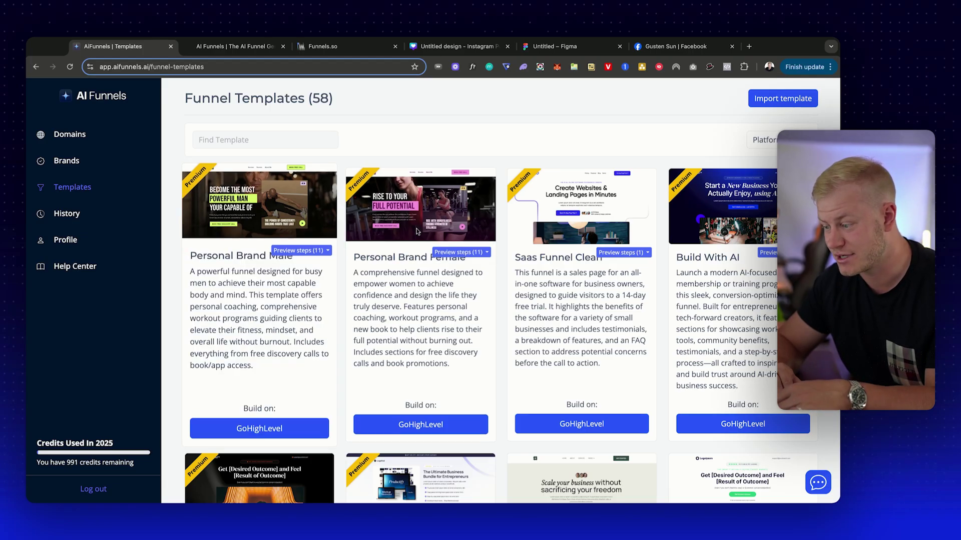
left_click(740, 430)
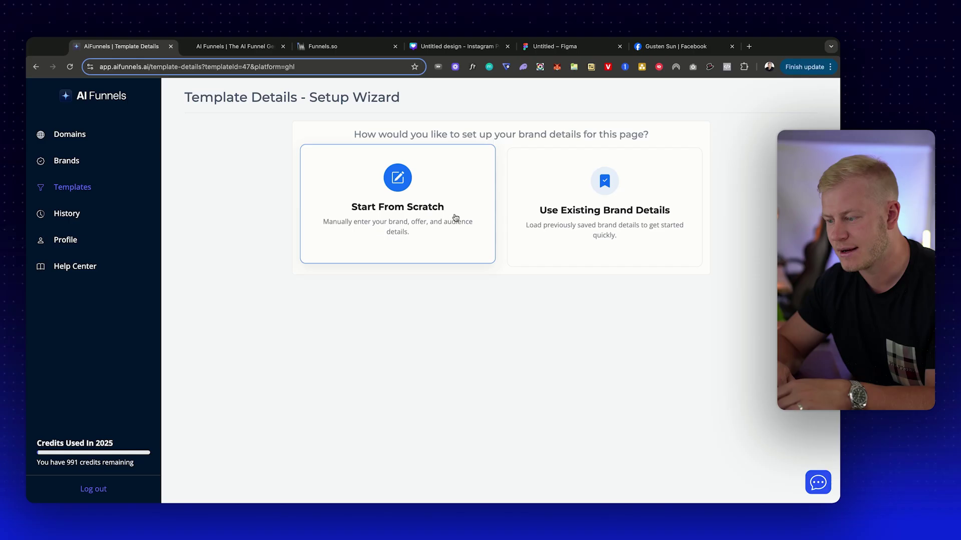
Reuse the saved 7 Figure AI Funnels brand details and continue to the offer step
left_click(607, 203)
left_click(372, 181)
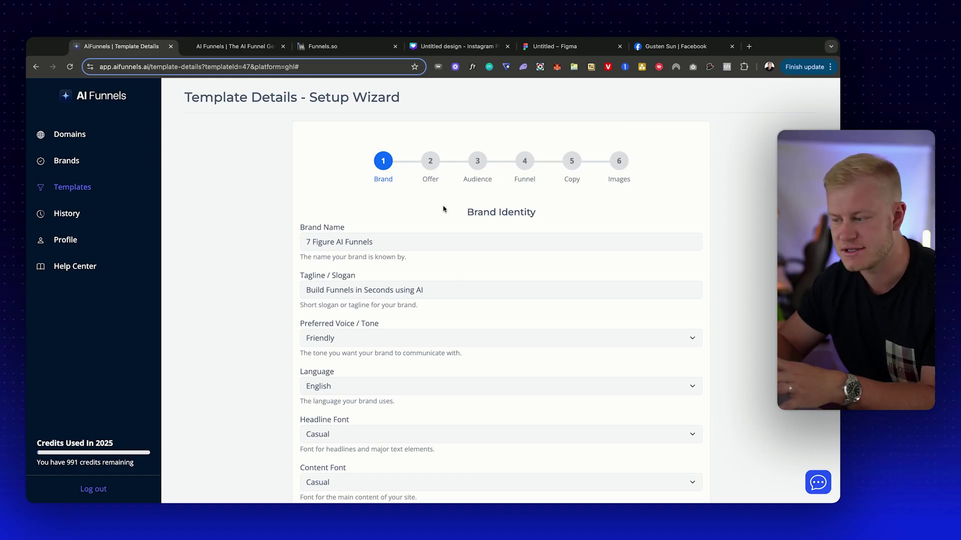
scroll(629, 351, "down", 2)
left_click(686, 473)
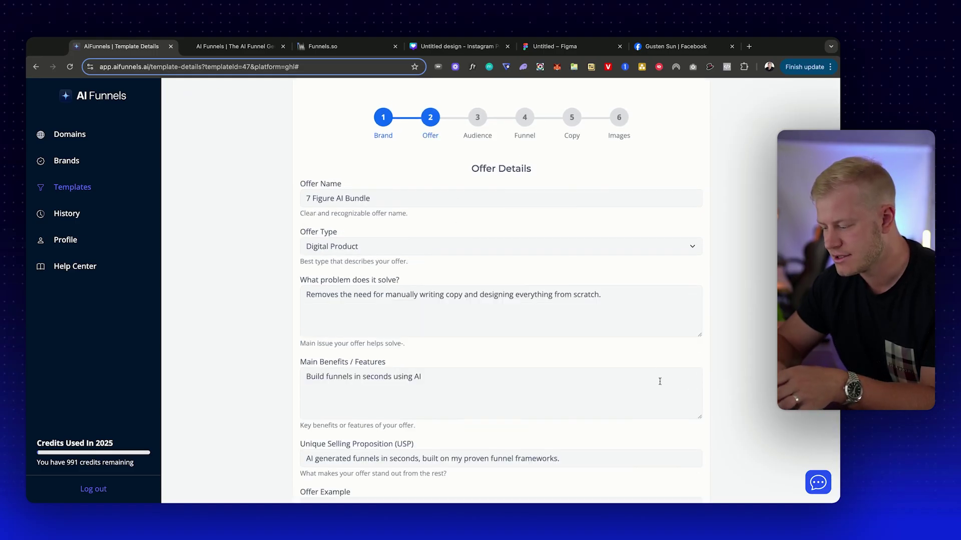
Advance through offer, audience, funnel and copy steps, dismissing the website-link prompts
scroll(659, 381, "down", 3)
left_click(632, 475)
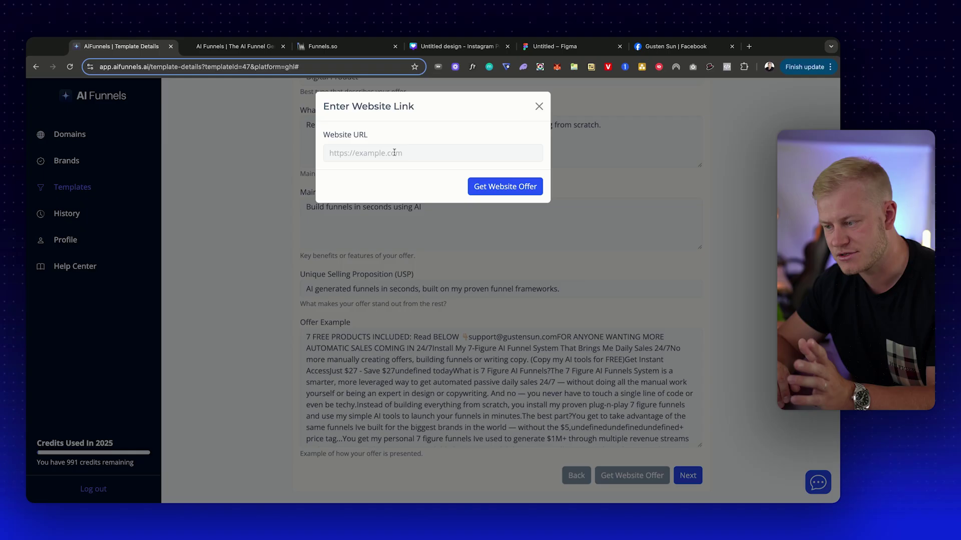
left_click(540, 106)
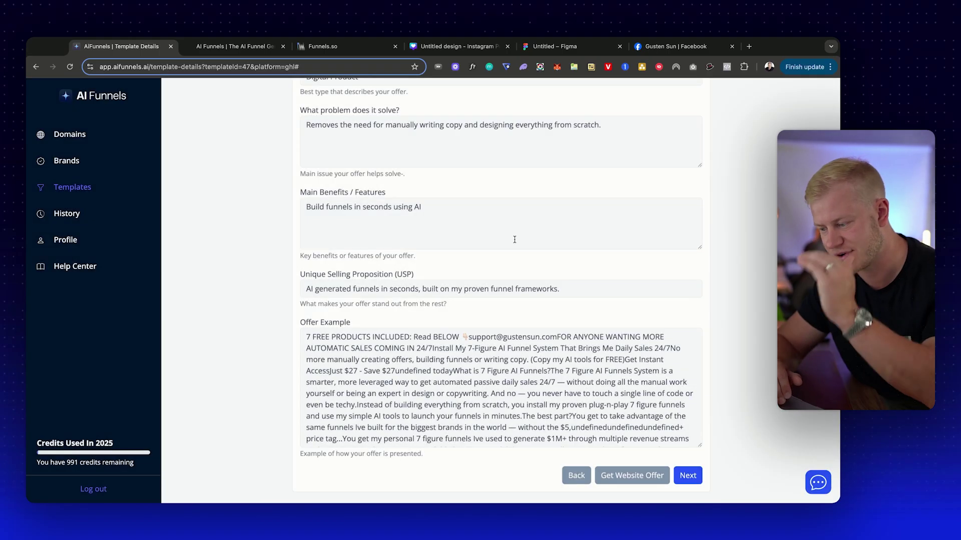
left_click(695, 479)
left_click(695, 484)
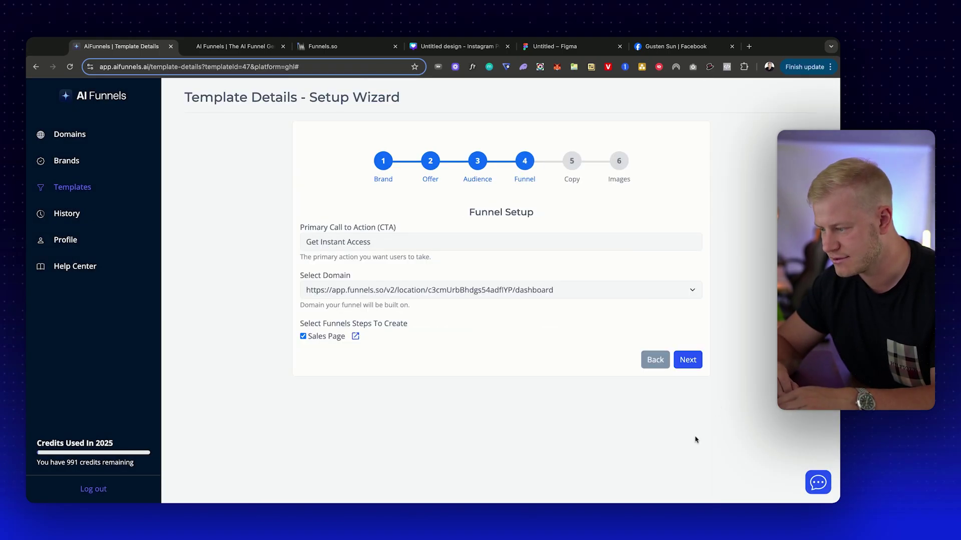
left_click(687, 366)
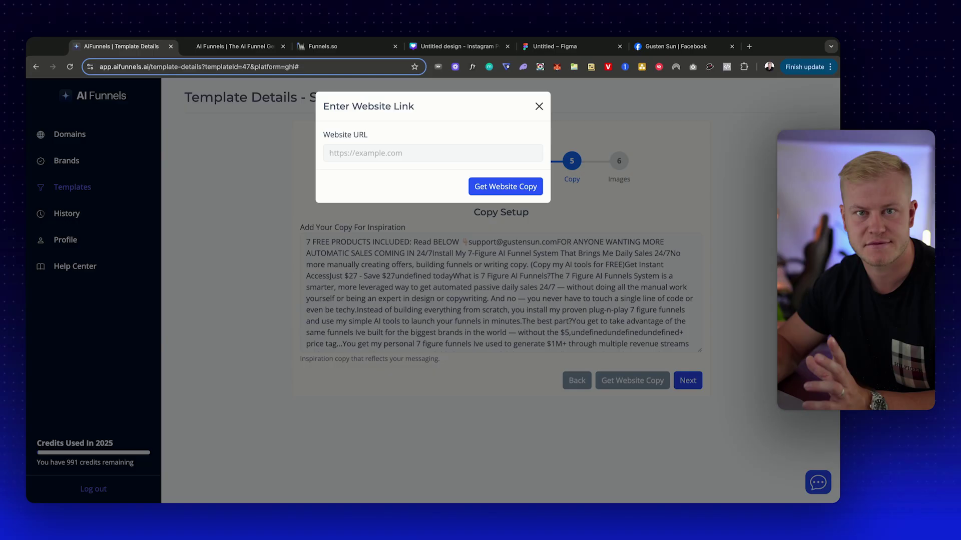
left_click(539, 106)
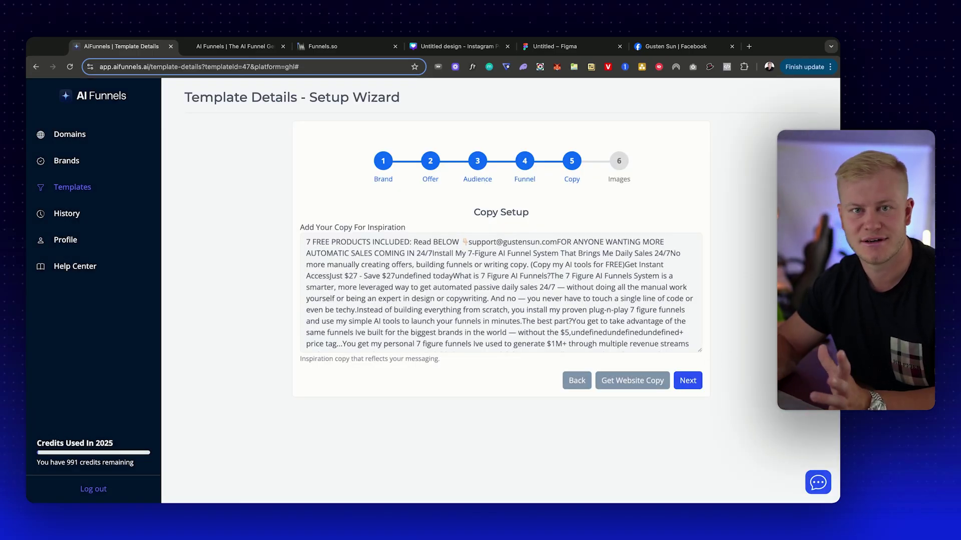
left_click(688, 381)
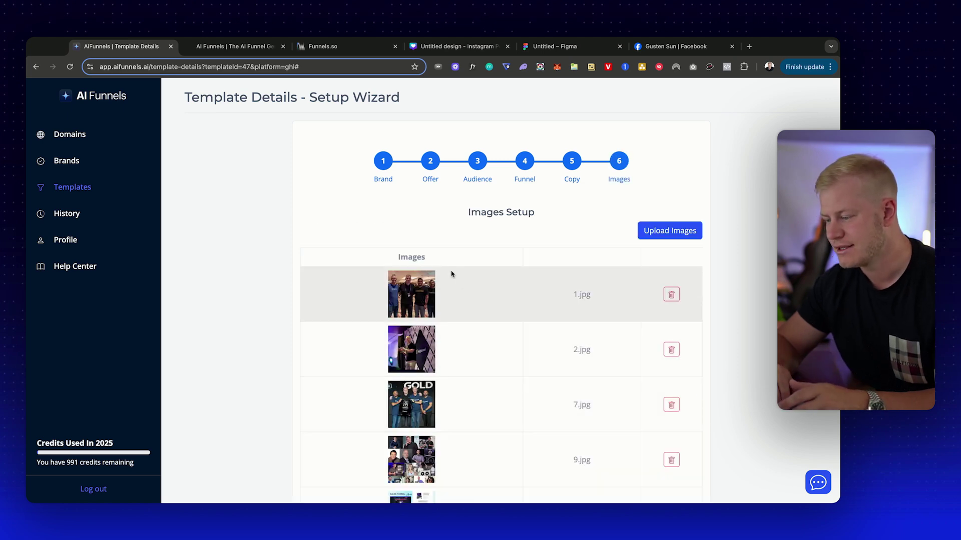
Browse the Facebook profile photos, open the London stage photo, and return to Canva
left_click(675, 46)
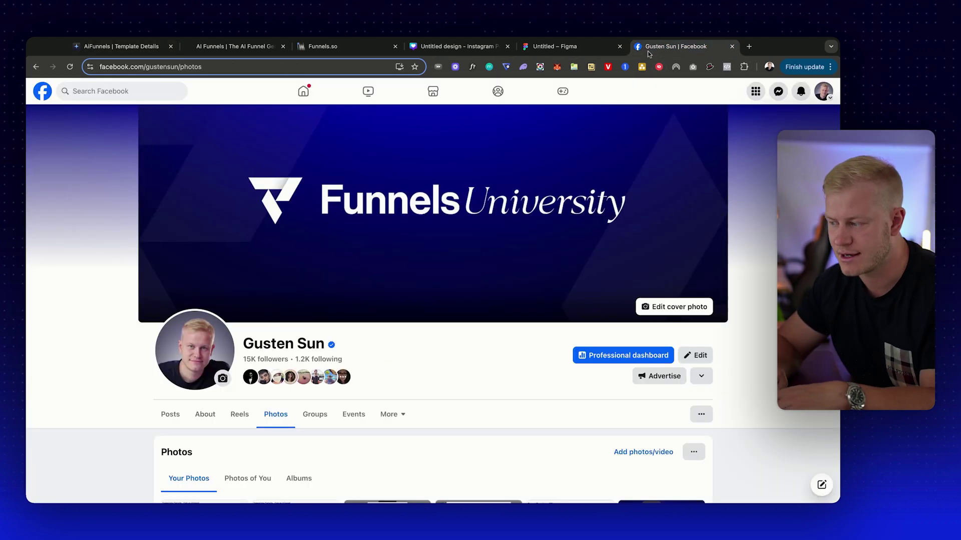
scroll(370, 252, "down", 10)
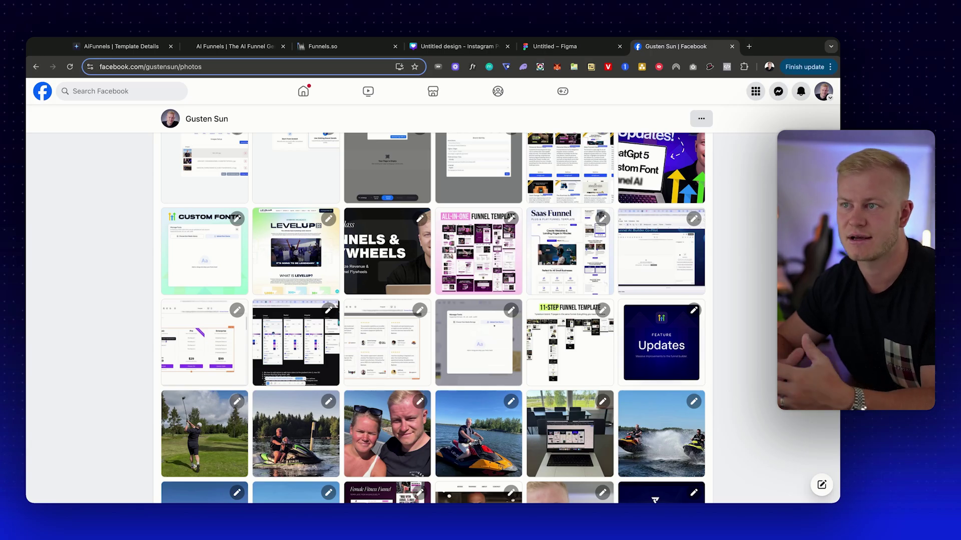
scroll(432, 319, "down", 5)
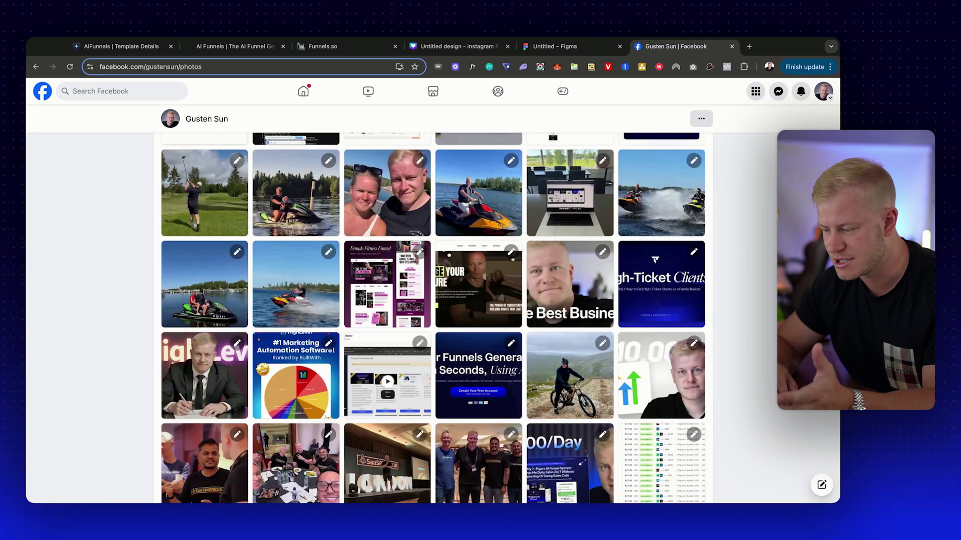
scroll(433, 318, "down", 1)
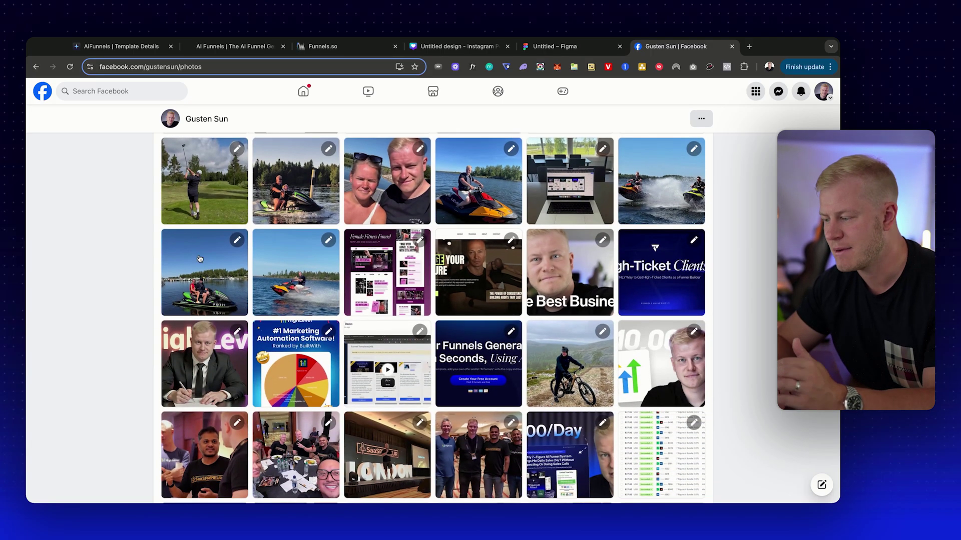
left_click(181, 199)
key("Escape")
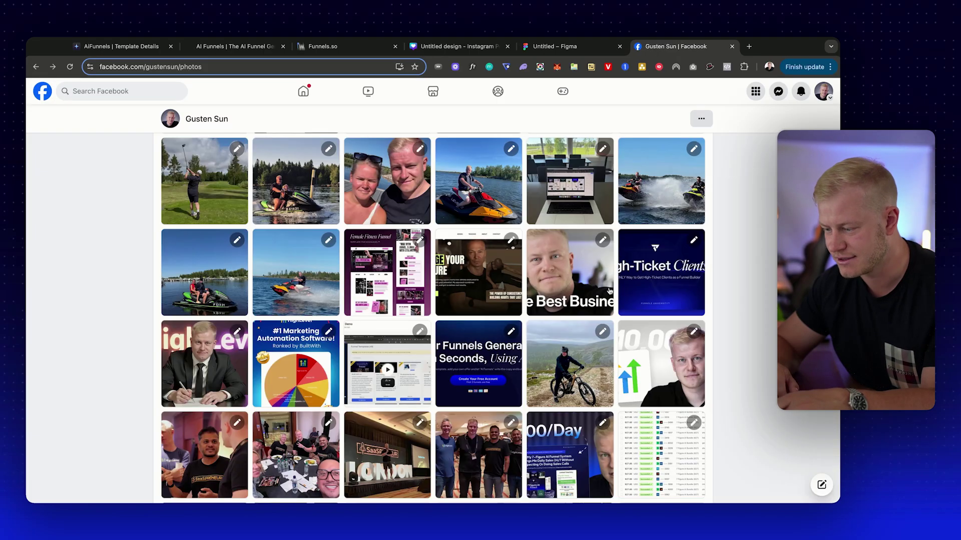
scroll(609, 291, "down", 4)
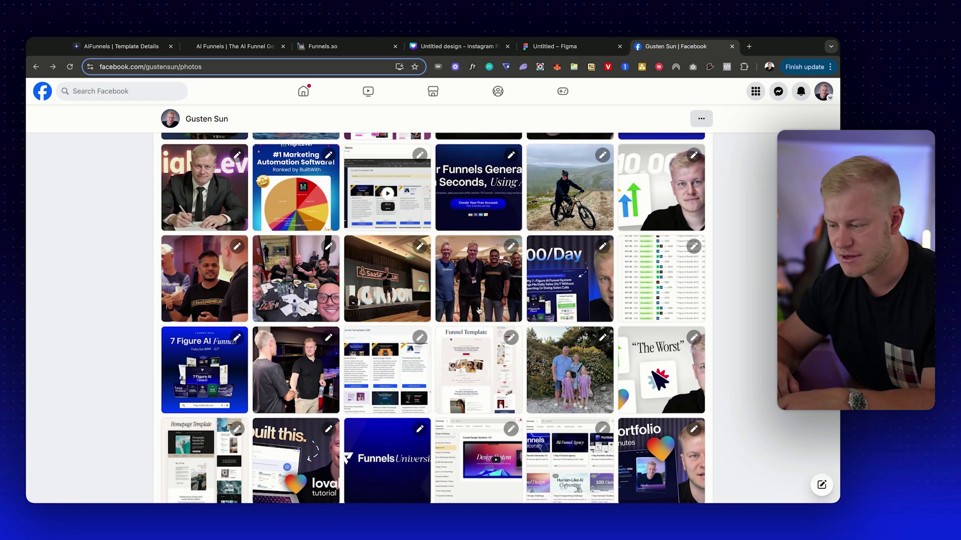
left_click(393, 292)
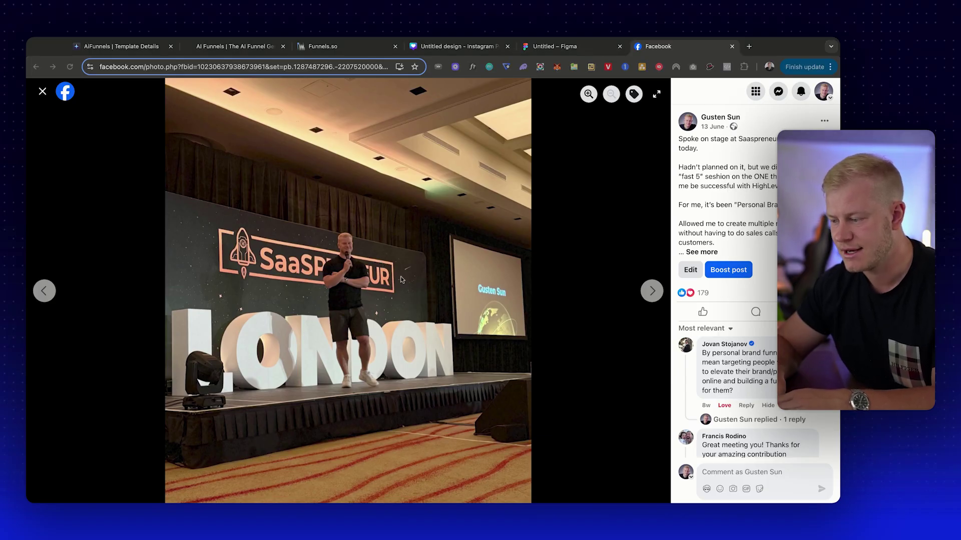
left_click(485, 40)
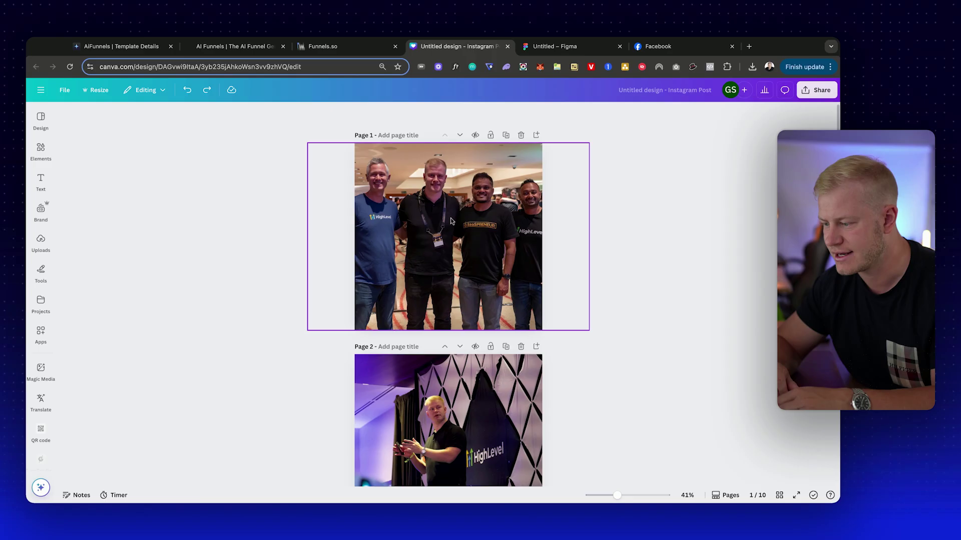
Paste the London stage photo and resize it to fill page 1
key("ctrl+v")
left_click_drag(466, 216, 422, 179)
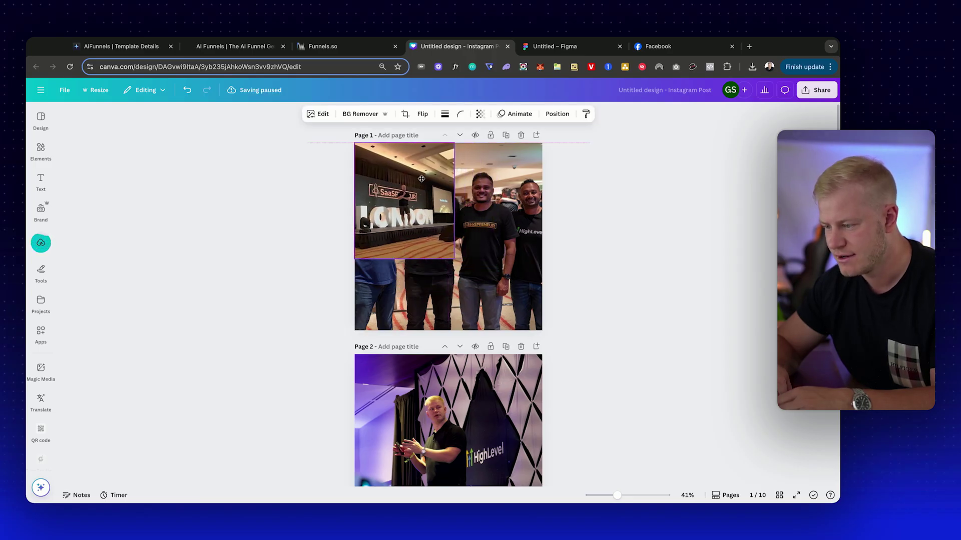
left_click_drag(453, 258, 554, 375)
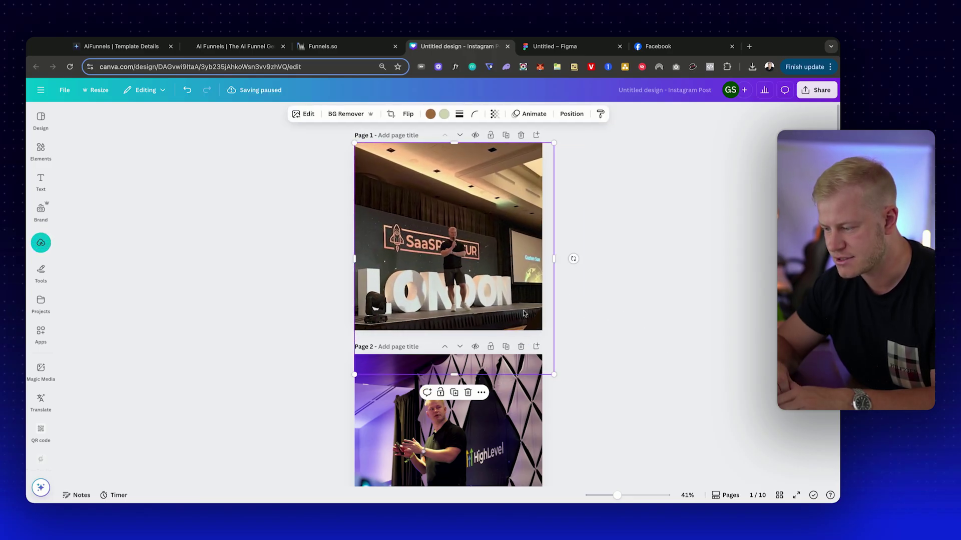
left_click_drag(524, 314, 513, 308)
left_click(660, 196)
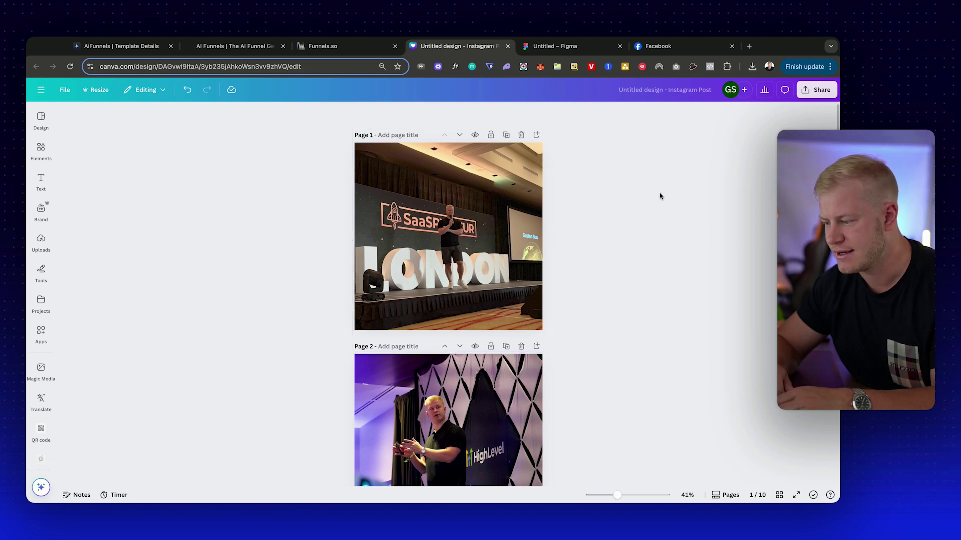
Download only page 1 of the design as a JPG
left_click(816, 90)
left_click(691, 265)
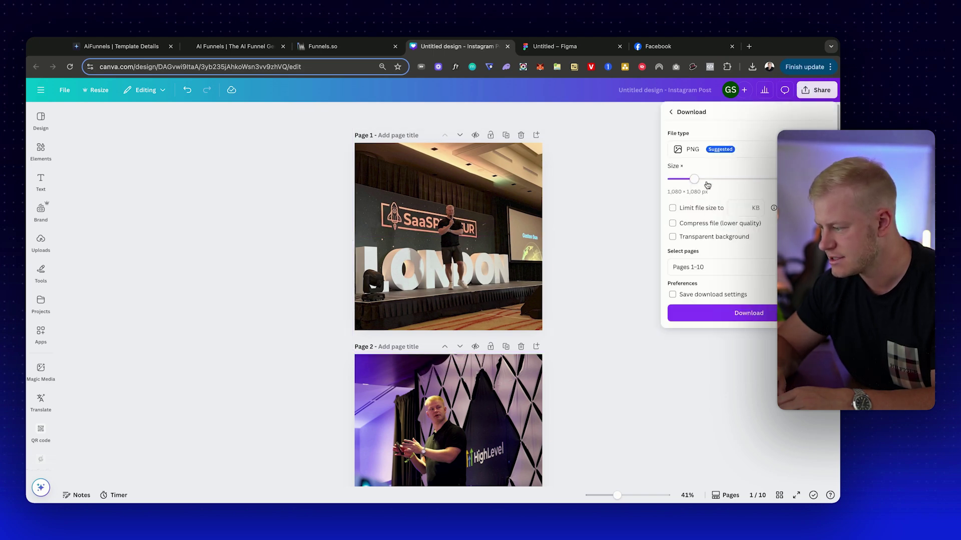
left_click(701, 150)
left_click(692, 176)
left_click(696, 279)
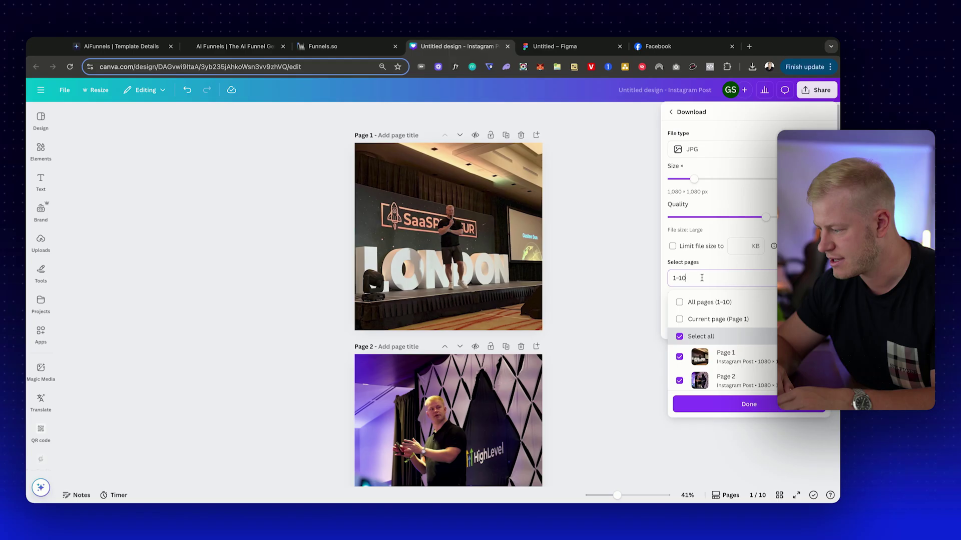
left_click(718, 317)
left_click(717, 404)
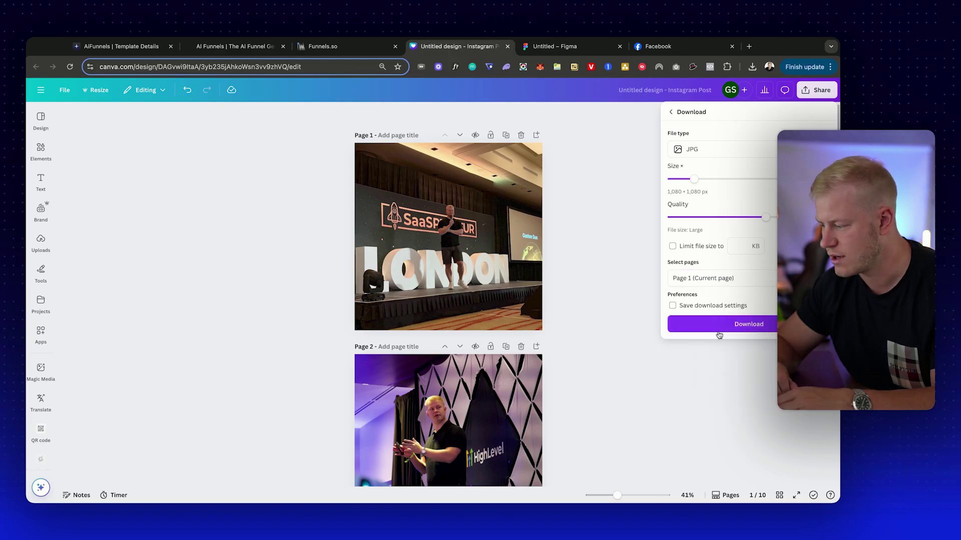
left_click(721, 325)
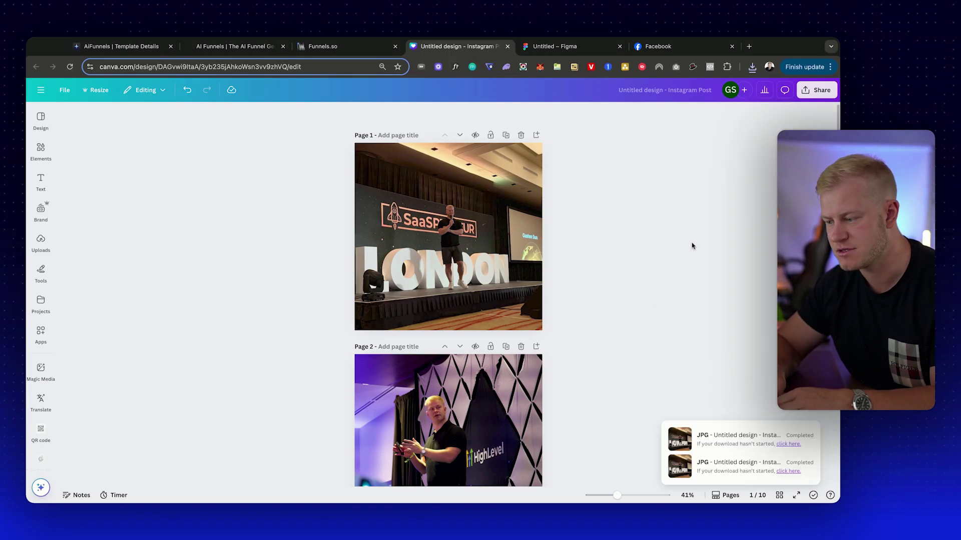
Upload the downloaded stage photo JPG to the brand images and create the funnel
left_click(205, 47)
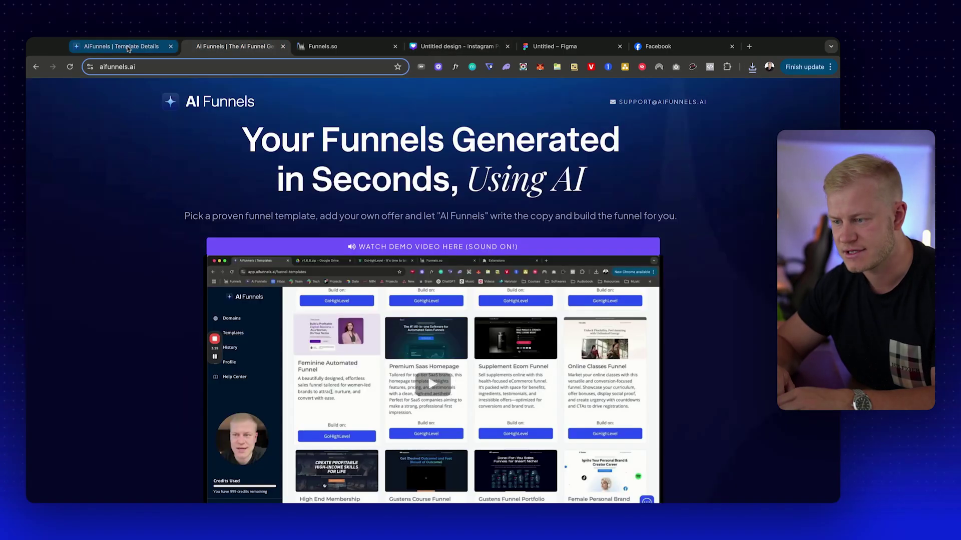
left_click(128, 46)
left_click(668, 228)
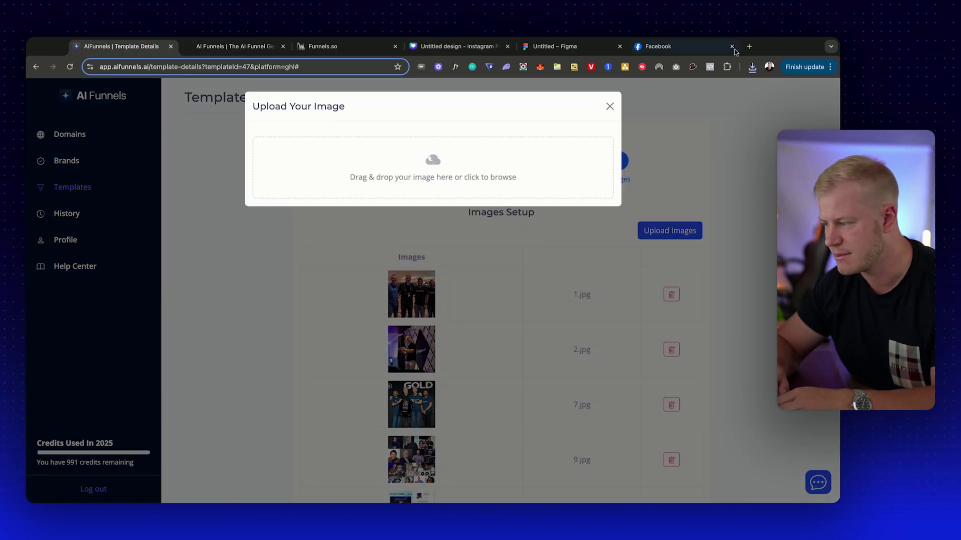
left_click_drag(727, 77, 363, 180)
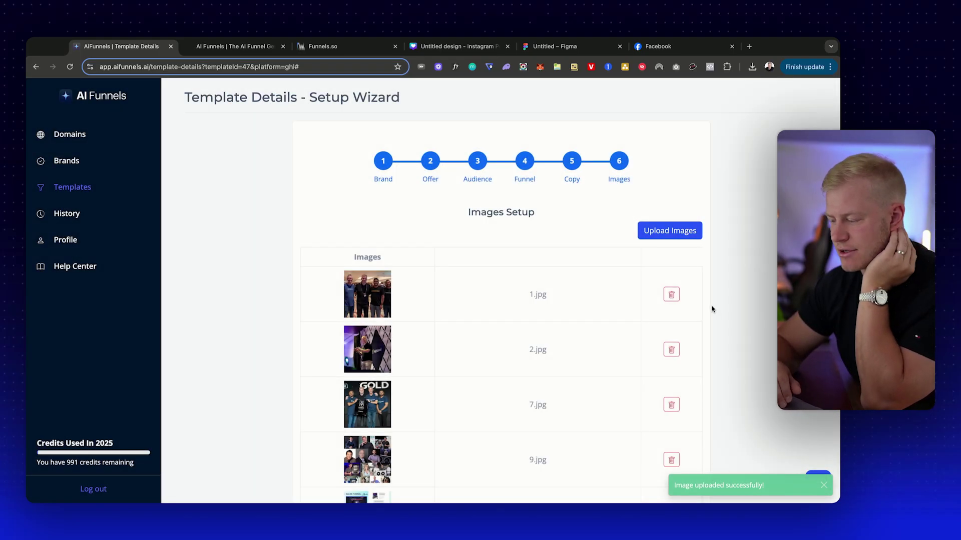
scroll(713, 309, "down", 10)
left_click(671, 472)
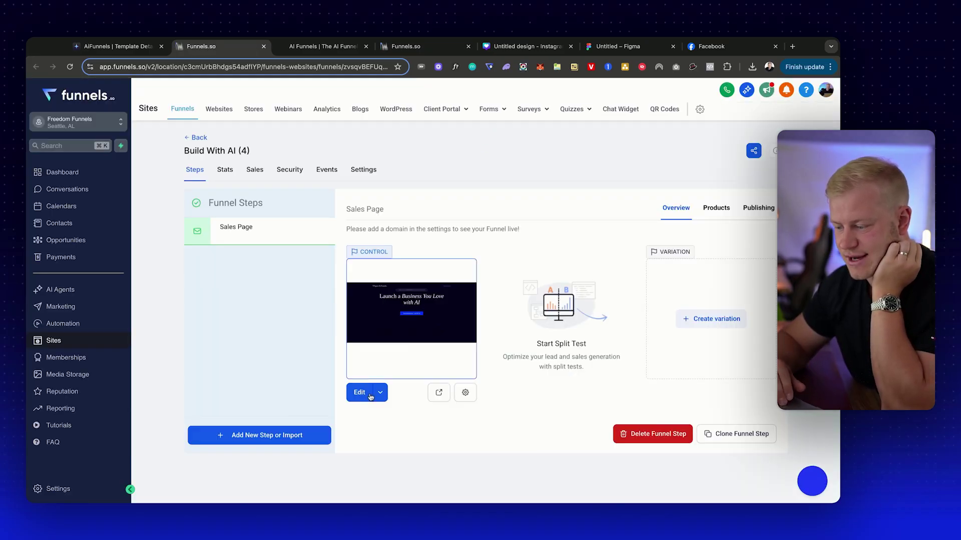
Open the generated sales page preview and check the headline and subtitle
left_click(435, 395)
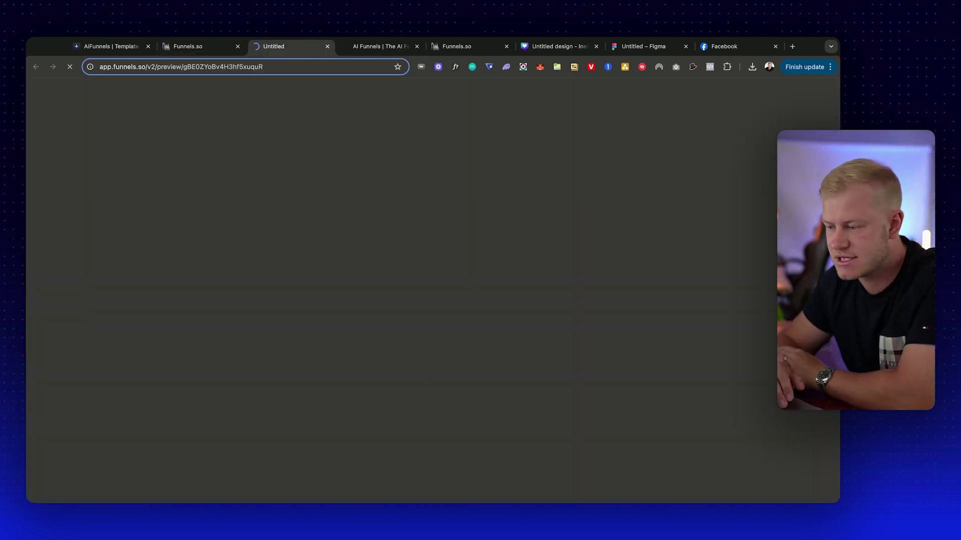
key("ctrl+shift+Tab")
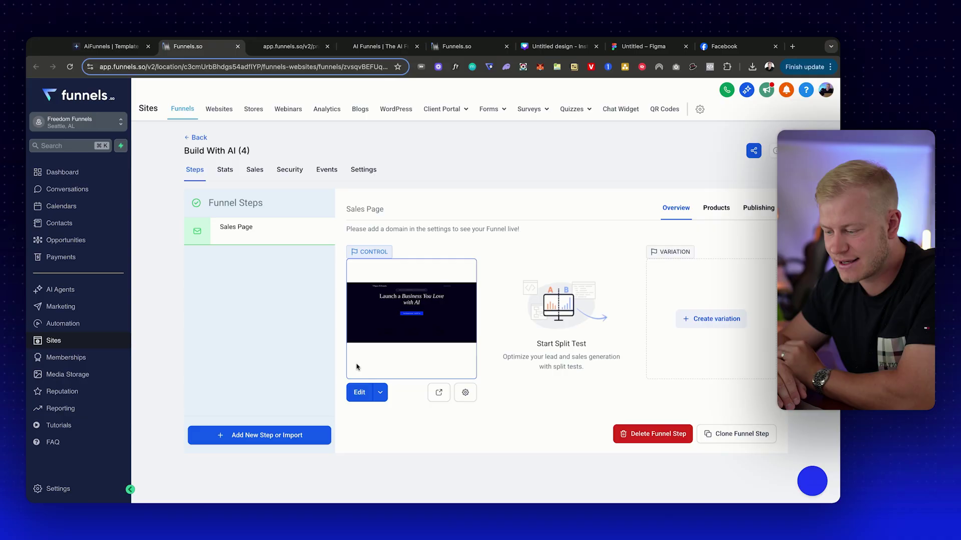
left_click(273, 50)
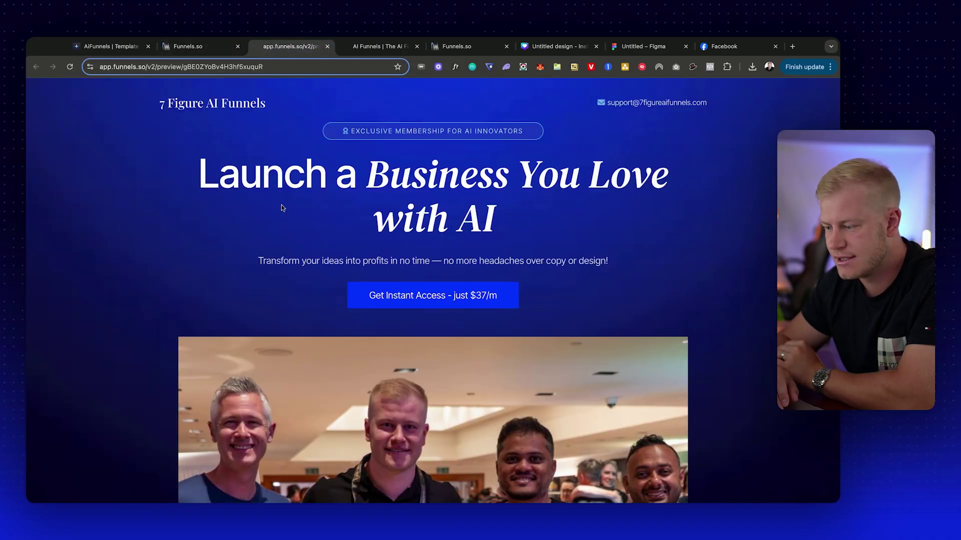
scroll(492, 185, "down", 5)
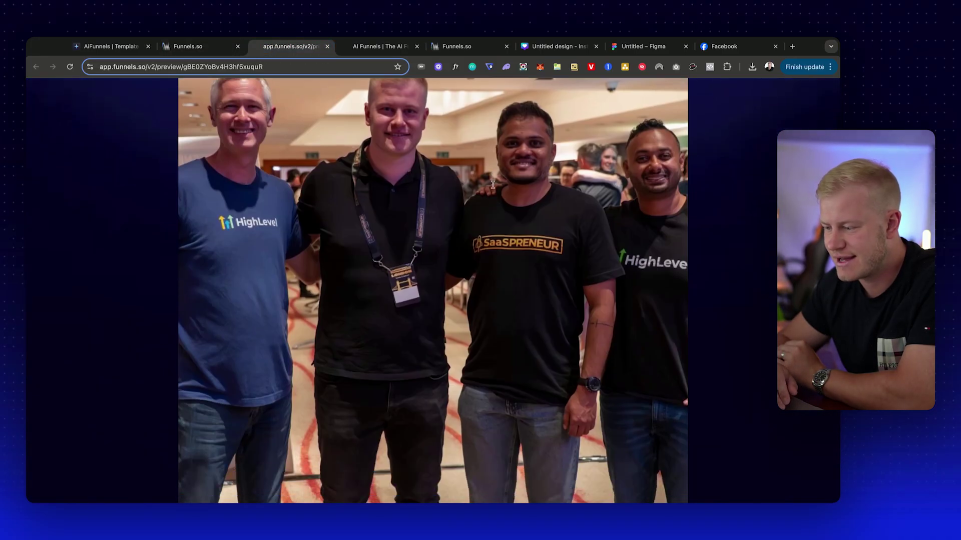
scroll(280, 202, "up", 4)
left_click_drag(249, 189, 616, 189)
left_click(706, 188)
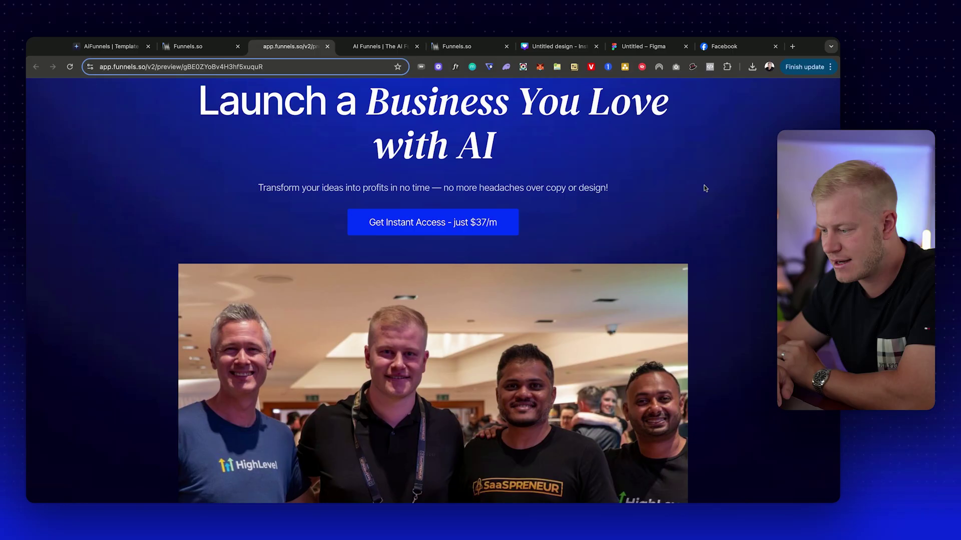
Scroll through the remaining preview sections down to the three-step cards, then return to the builder
scroll(639, 295, "down", 1)
scroll(538, 281, "down", 3)
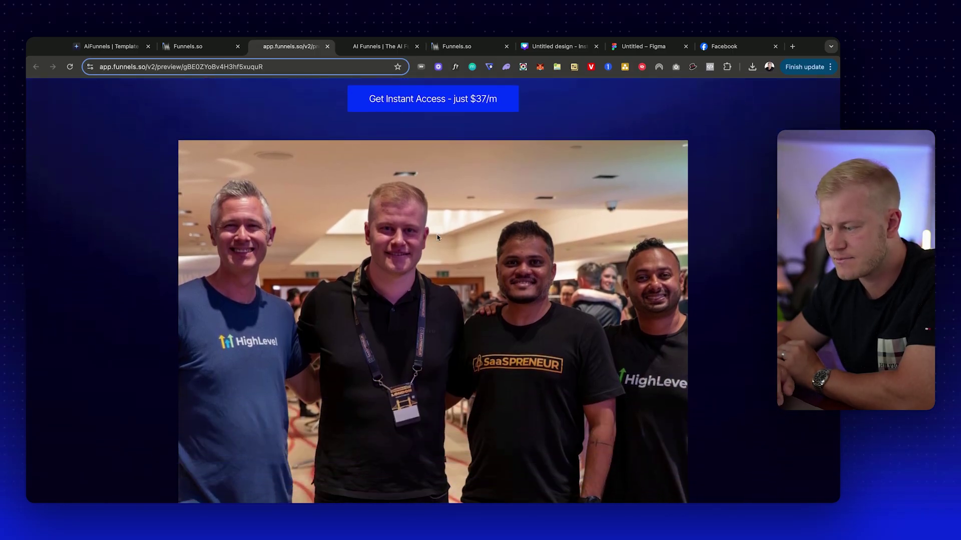
scroll(437, 234, "down", 15)
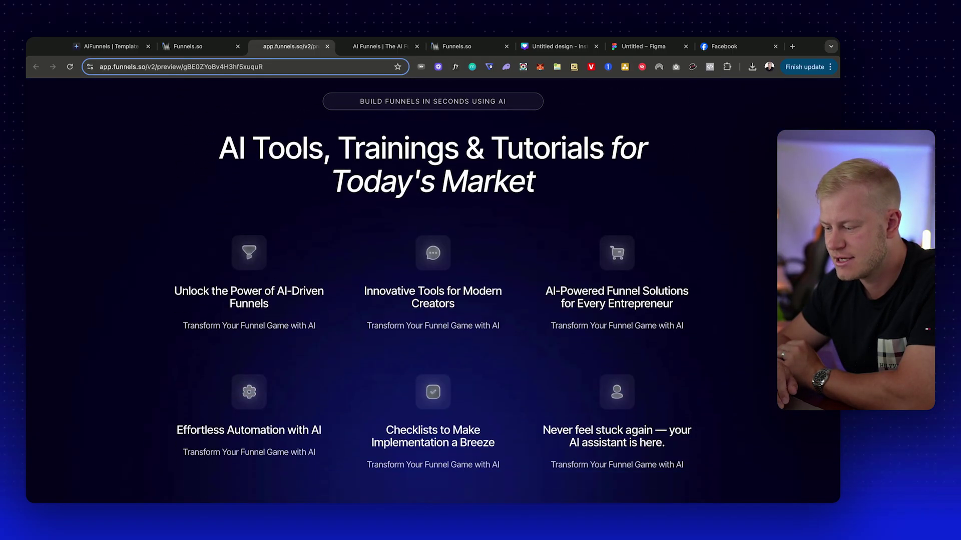
scroll(252, 187, "down", 2)
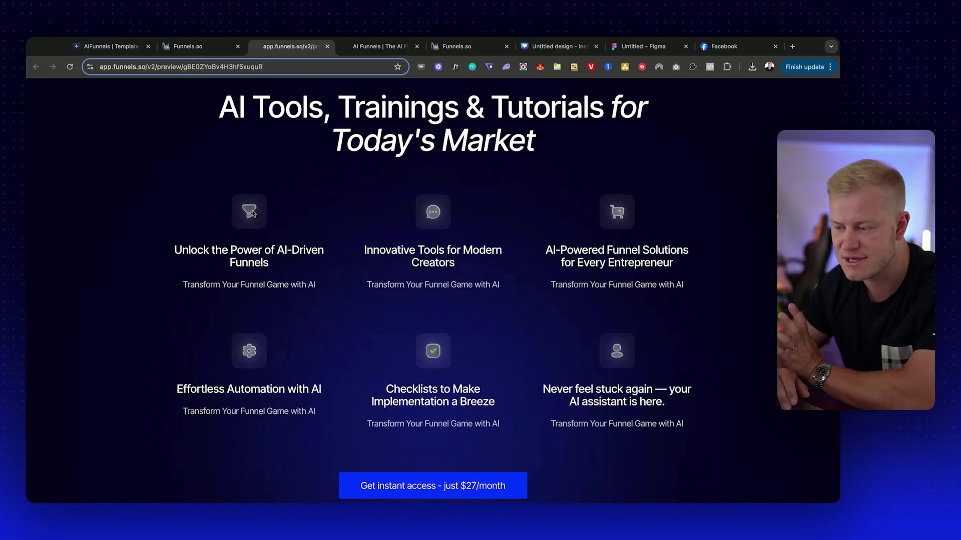
scroll(356, 227, "down", 12)
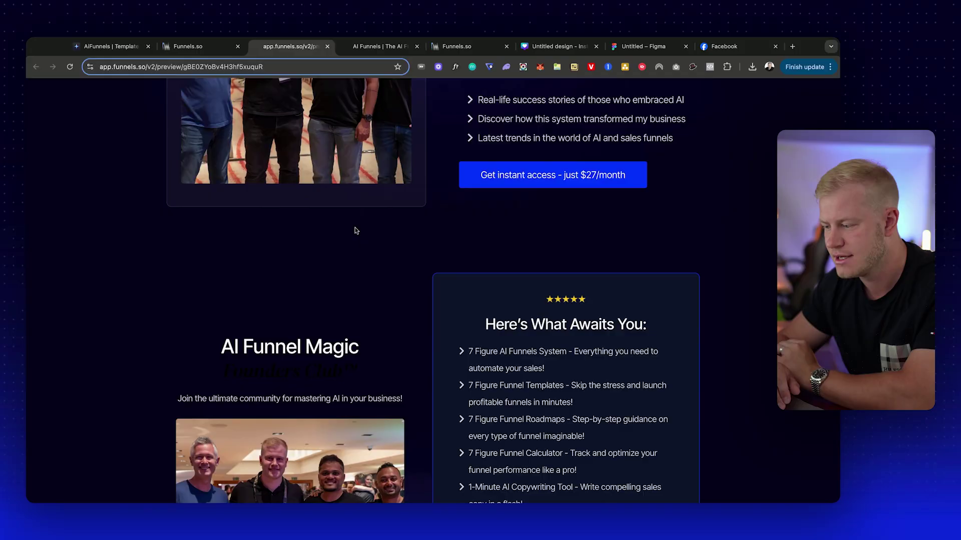
scroll(356, 230, "down", 15)
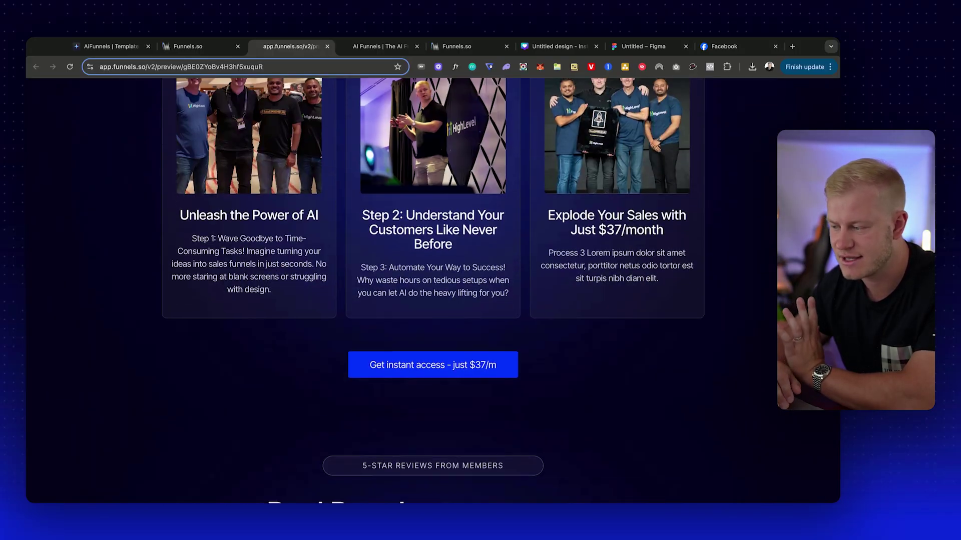
scroll(433, 250, "up", 1)
scroll(433, 250, "down", 5)
scroll(432, 250, "up", 5)
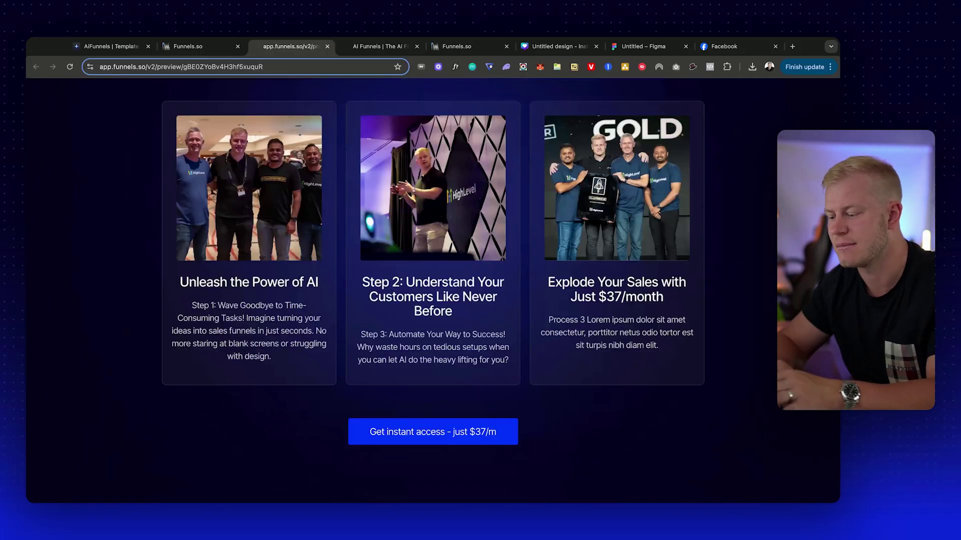
scroll(433, 250, "up", 5)
left_click(202, 50)
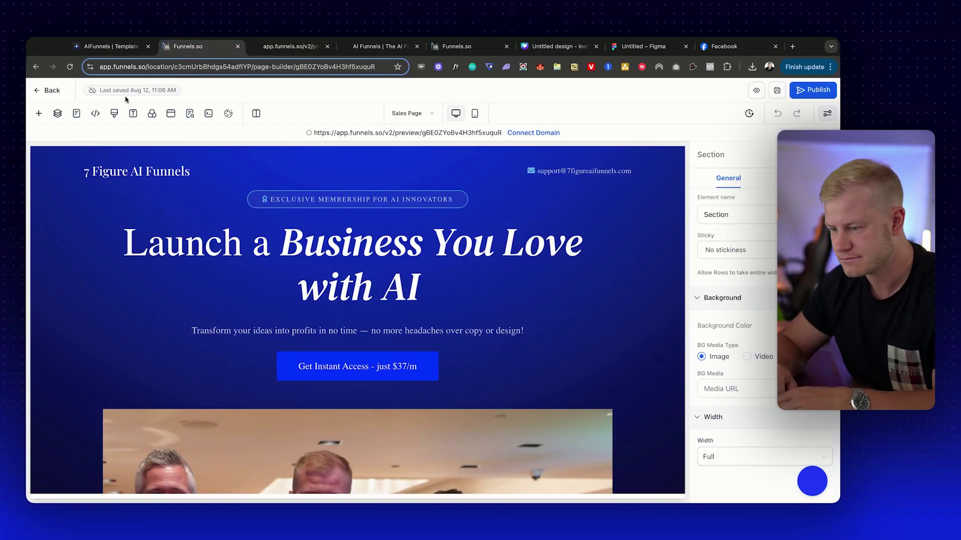
Back on Funnel Templates, preview the Ultimate Sales System template's Home Page
left_click(54, 90)
left_click(115, 51)
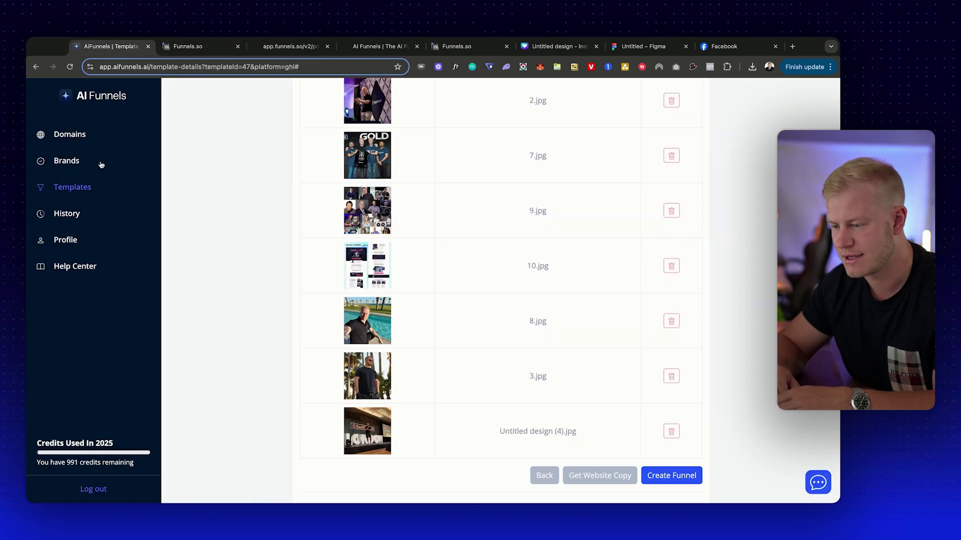
left_click(134, 188)
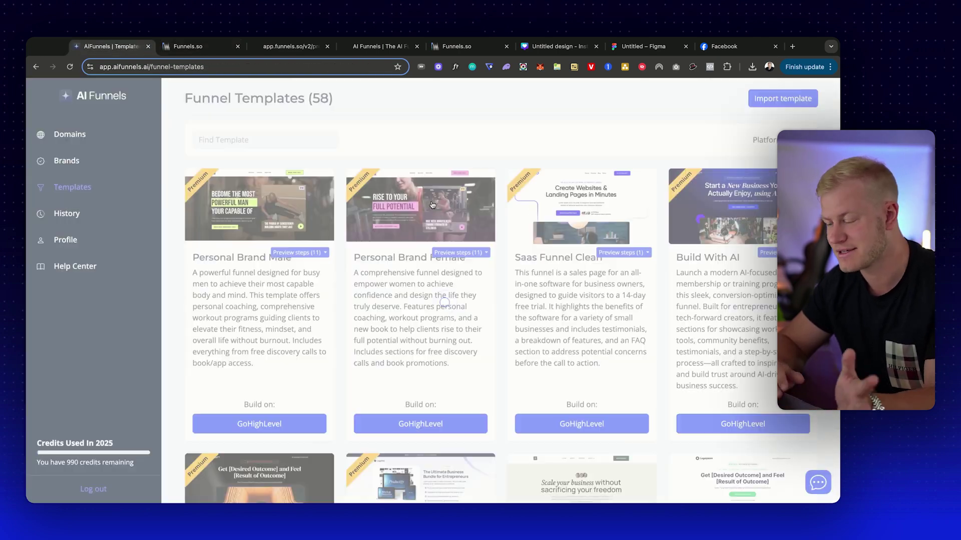
scroll(638, 220, "down", 5)
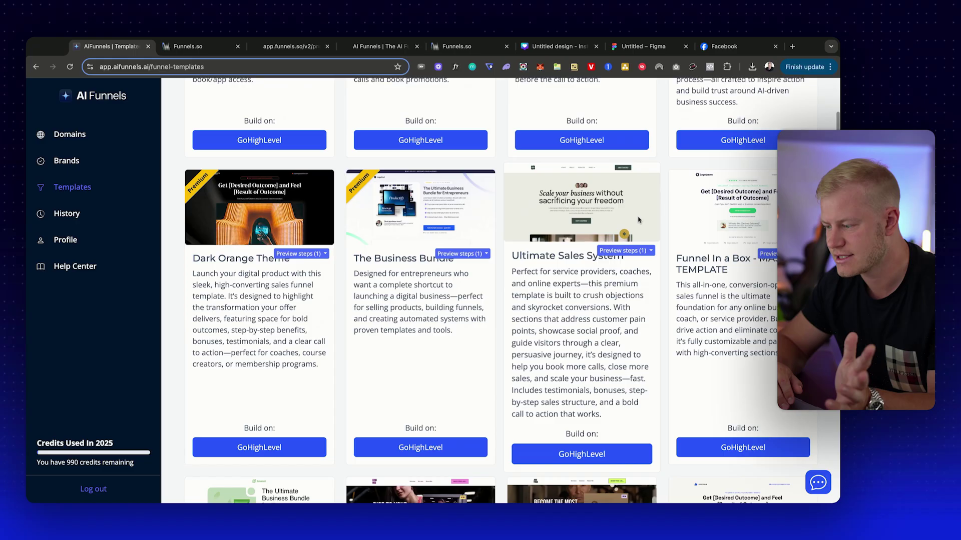
left_click(635, 250)
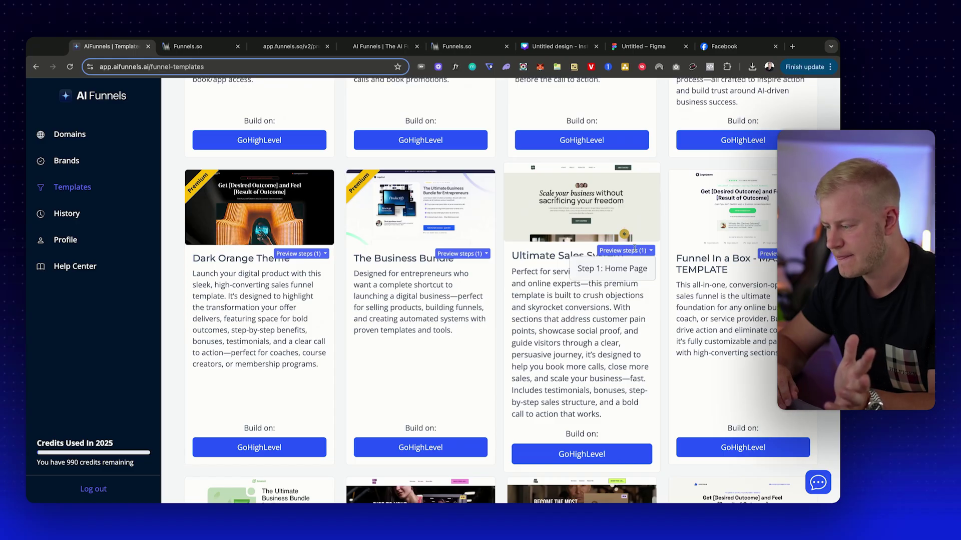
left_click(618, 270)
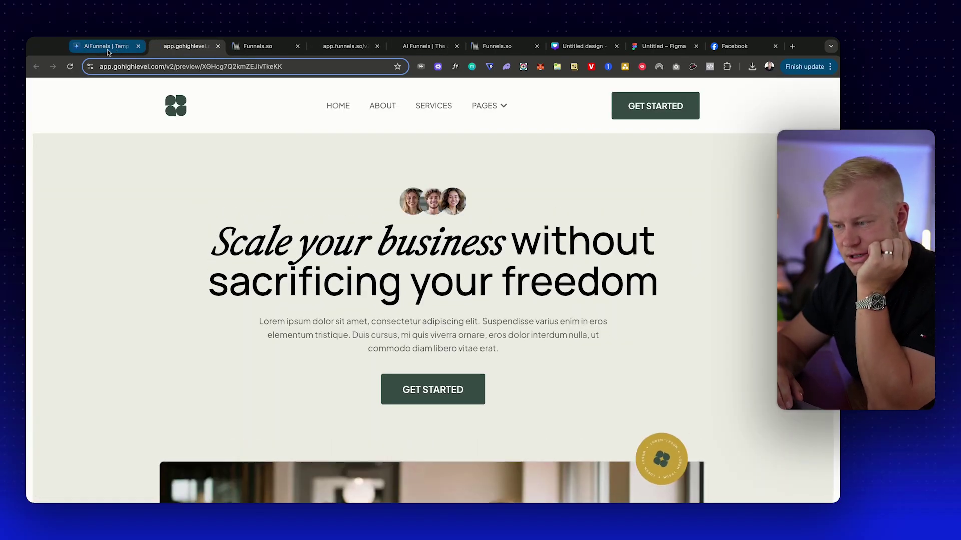
left_click(107, 49)
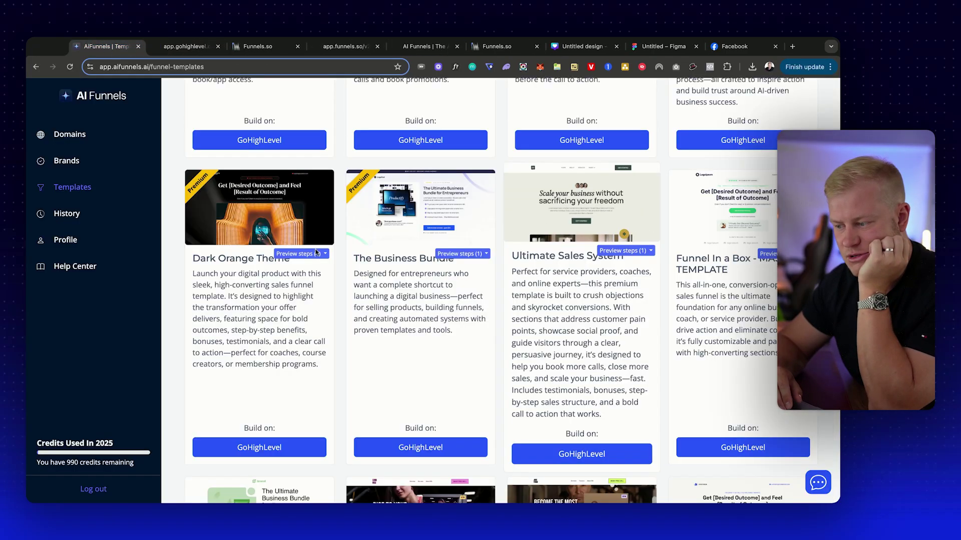
Build Ultimate Sales System on GoHighLevel using the saved 7 Figure AI Funnels brand, advancing to Images
left_click(622, 453)
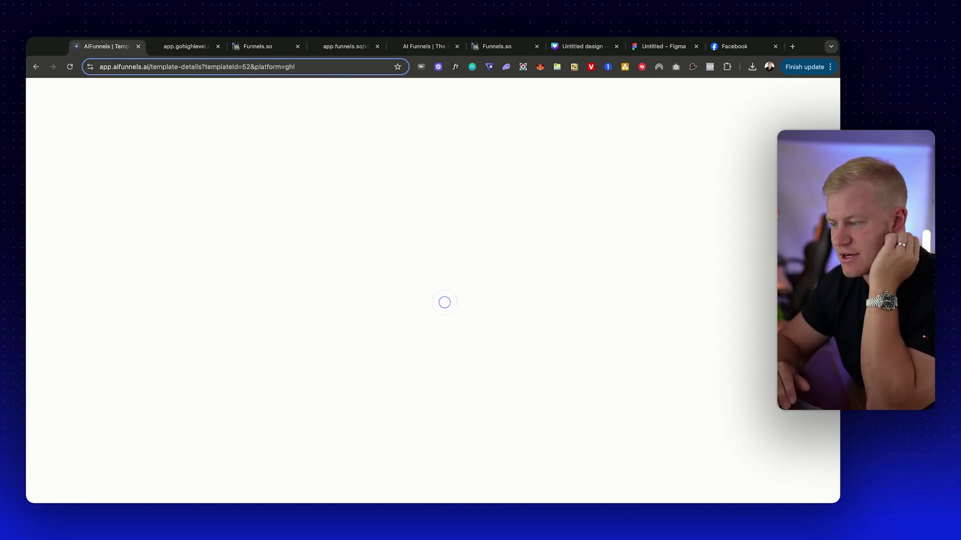
left_click(583, 198)
left_click(426, 176)
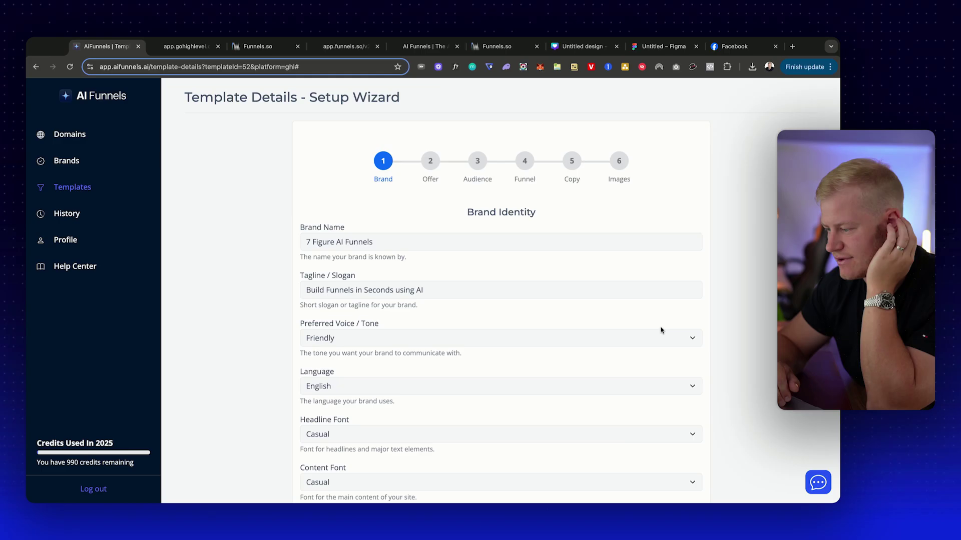
scroll(660, 330, "down", 3)
left_click(687, 468)
scroll(693, 473, "down", 6)
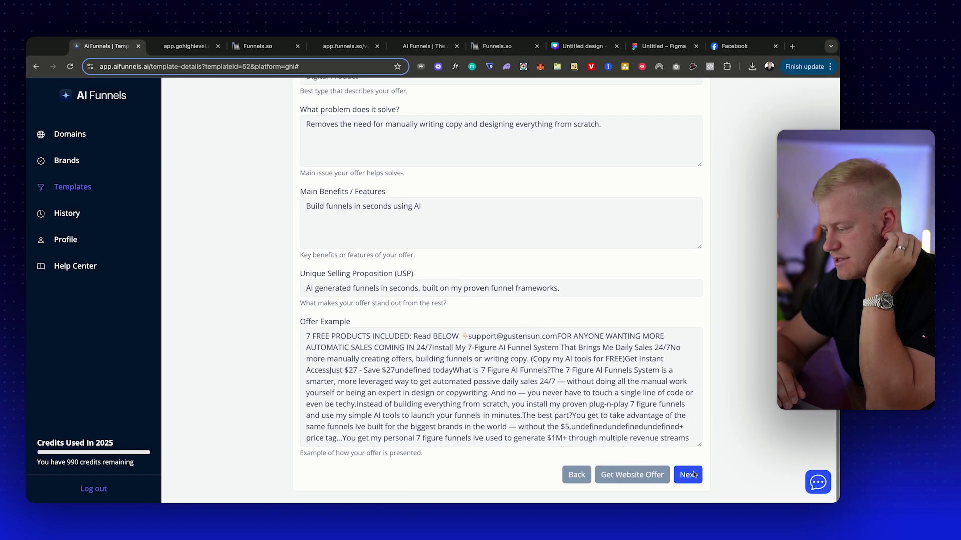
left_click(693, 475)
left_click(693, 475)
left_click(689, 359)
left_click(689, 380)
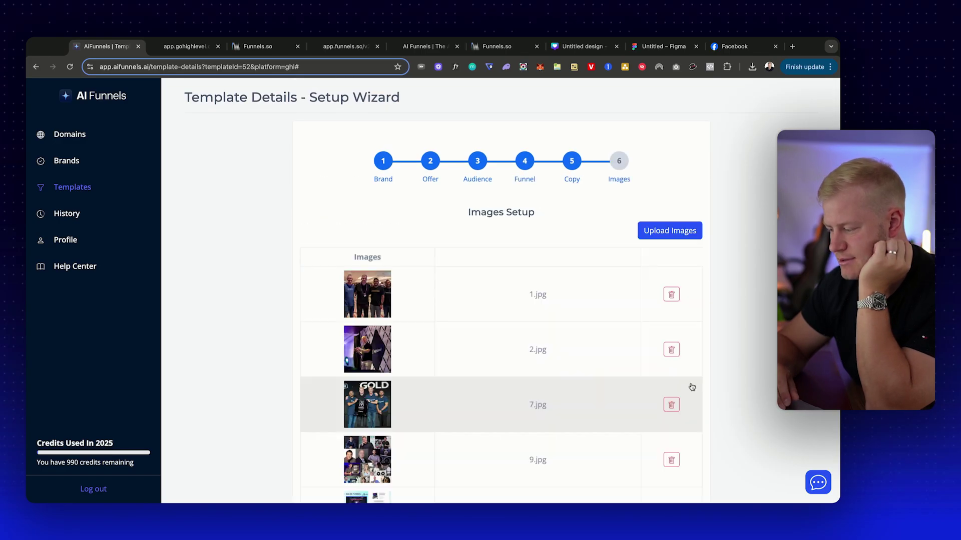
scroll(686, 440, "down", 5)
Generate the funnel from the template, close its loading tab, and view the AI Funnels landing page
left_click(673, 472)
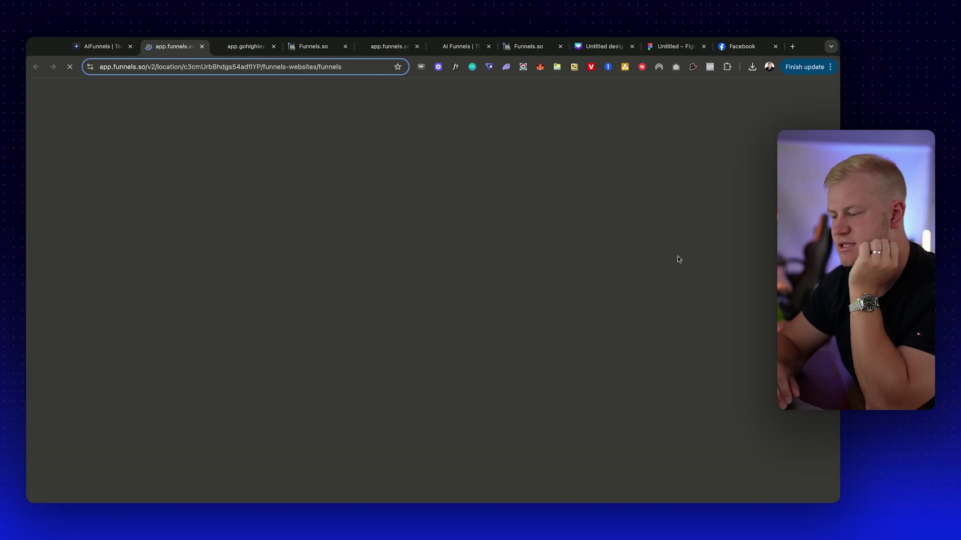
key("super+w")
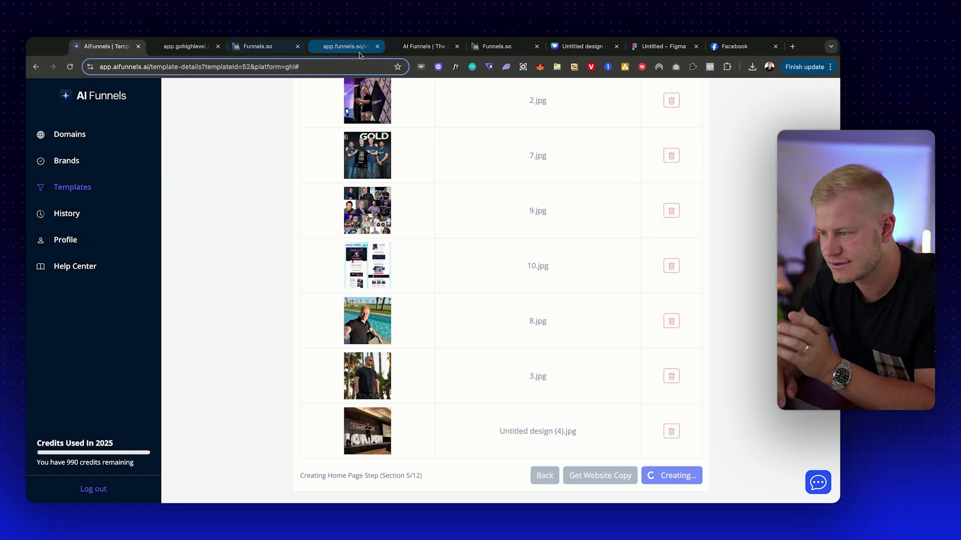
left_click(427, 47)
scroll(480, 195, "down", 7)
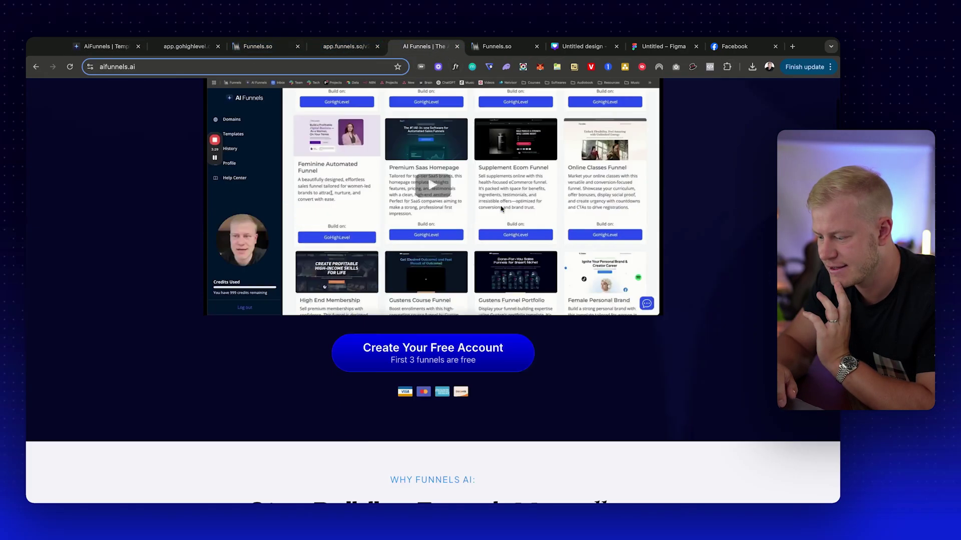
scroll(429, 188, "up", 10)
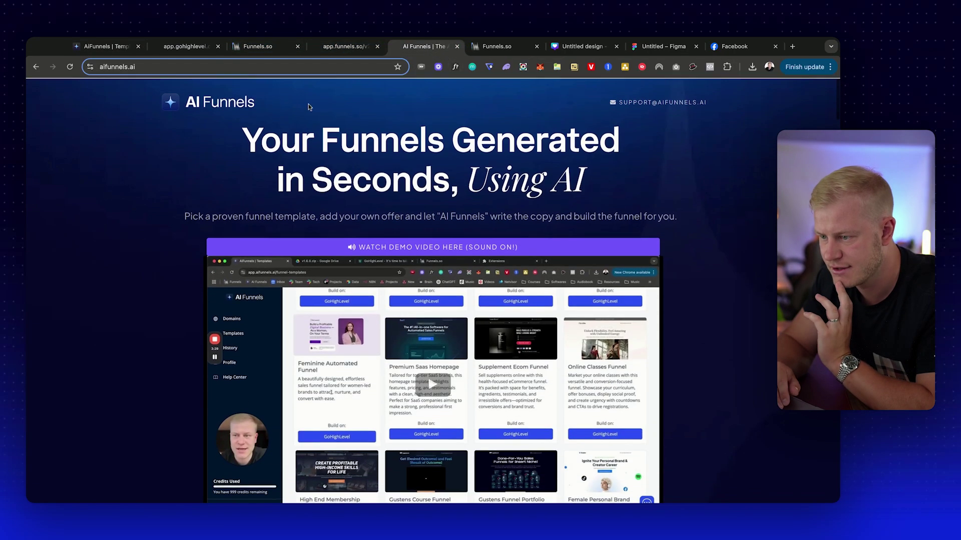
Inspect the AiFunnels 1.6.0 extension card, then return to the AI Funnels template details
left_click(116, 50)
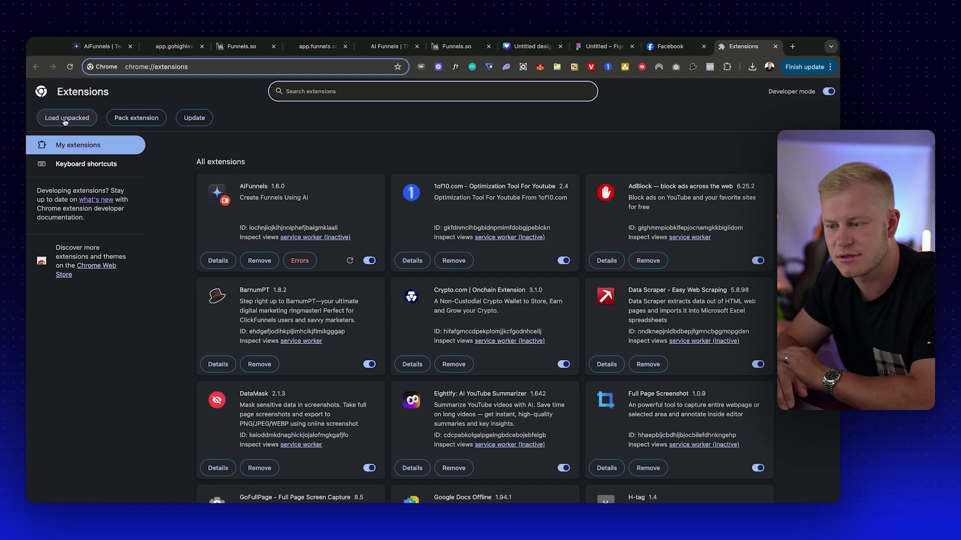
triple_click(240, 187)
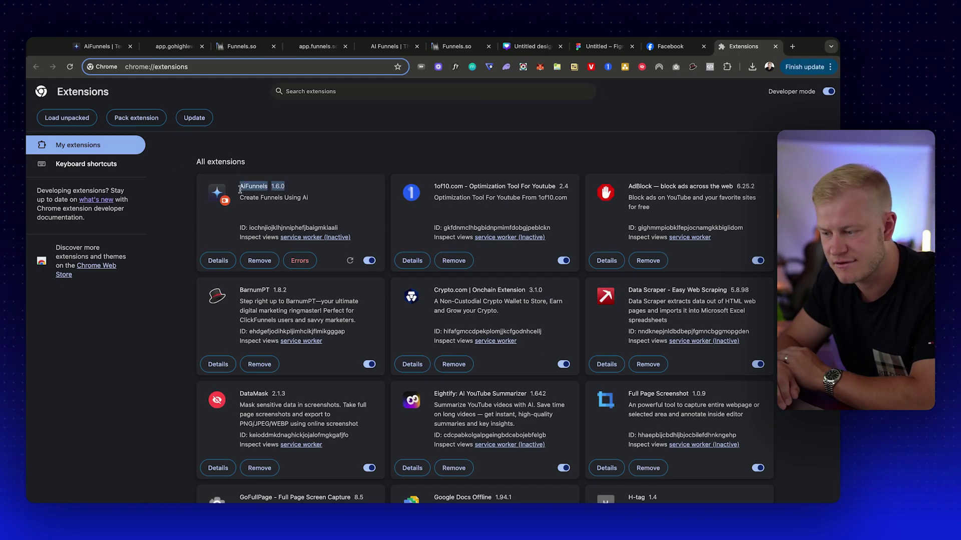
left_click(308, 200)
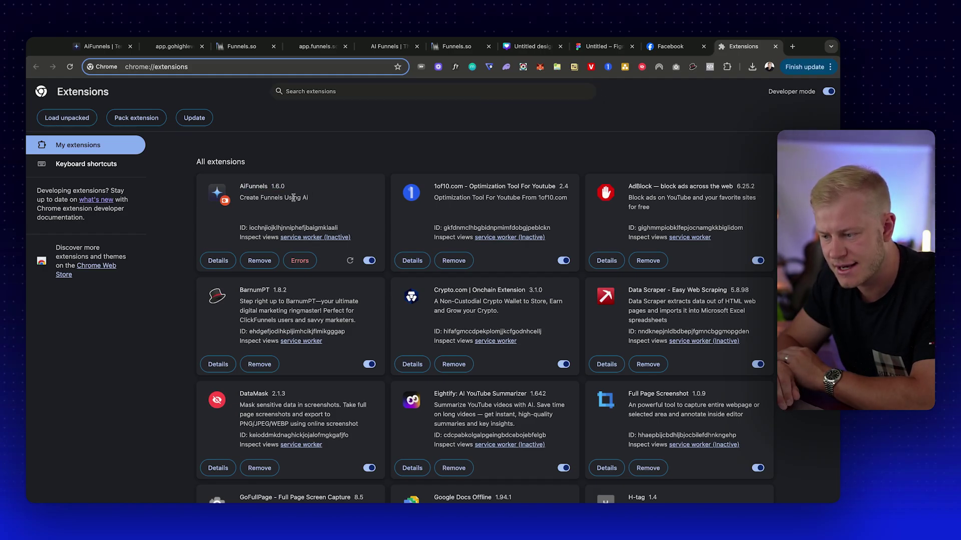
double_click(294, 198)
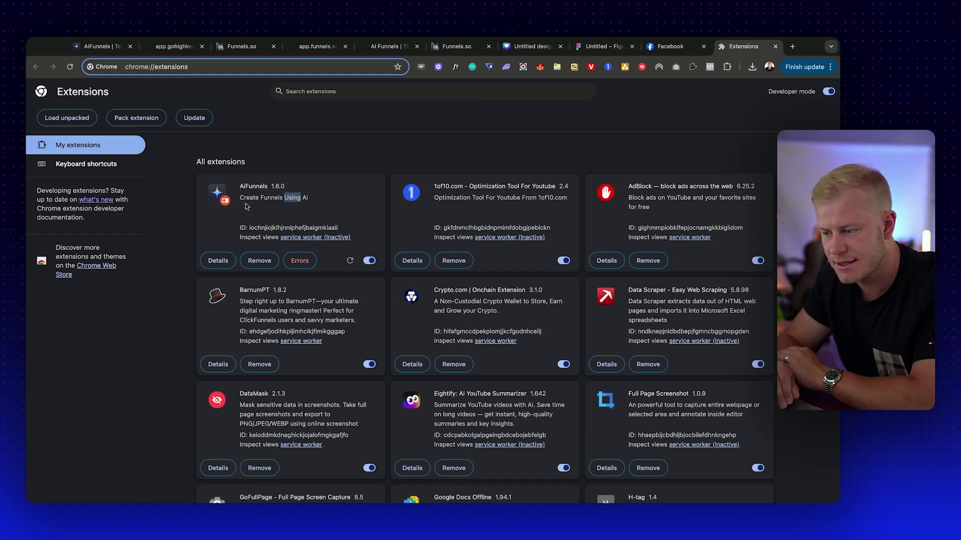
left_click(89, 48)
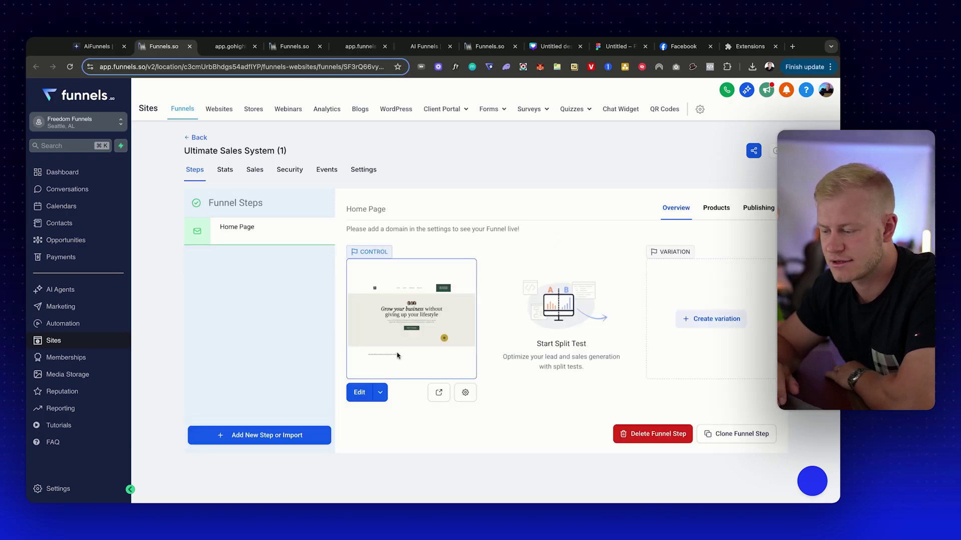
Scroll through the whole Home Page preview, from the hero headline down to the bottom
left_click(439, 392)
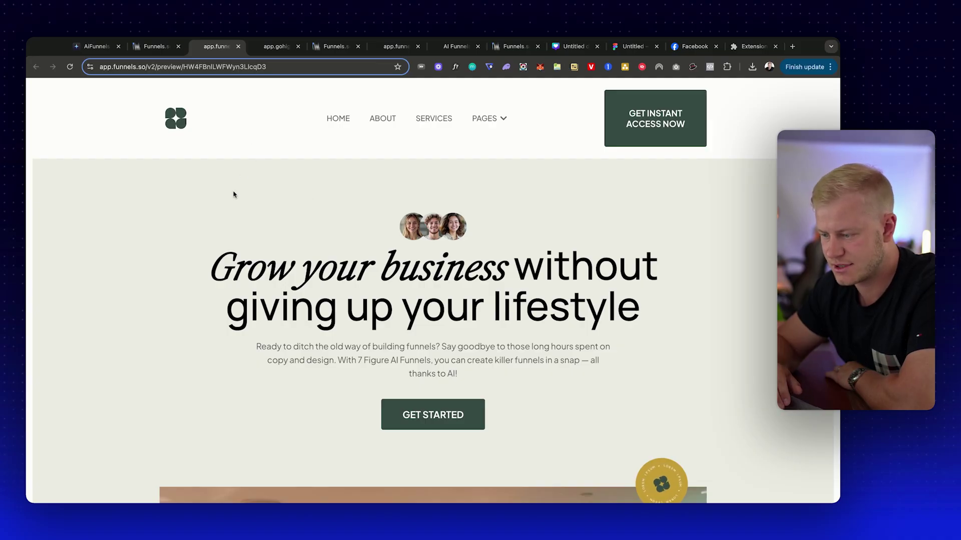
scroll(233, 195, "down", 1)
triple_click(189, 209)
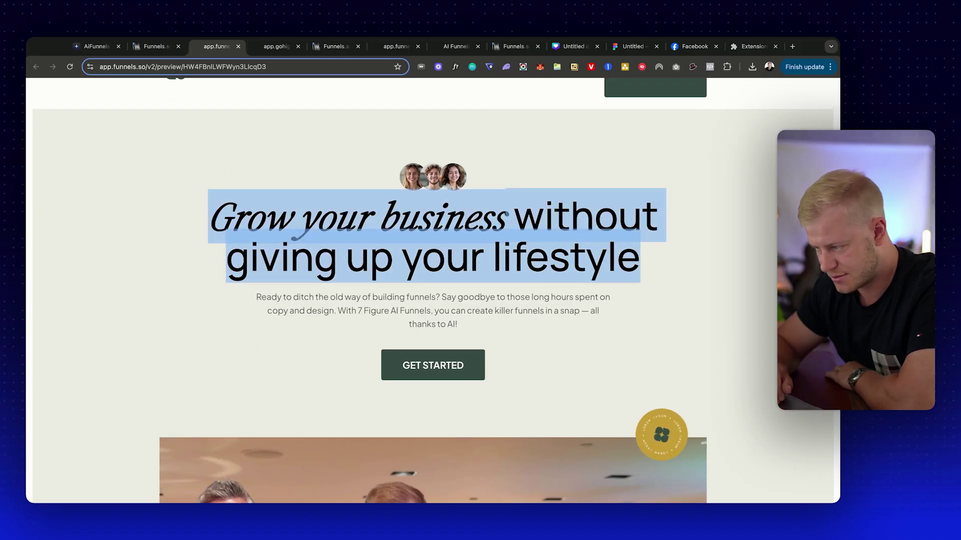
left_click(720, 279)
scroll(721, 281, "down", 1)
scroll(721, 281, "down", 6)
scroll(720, 280, "up", 3)
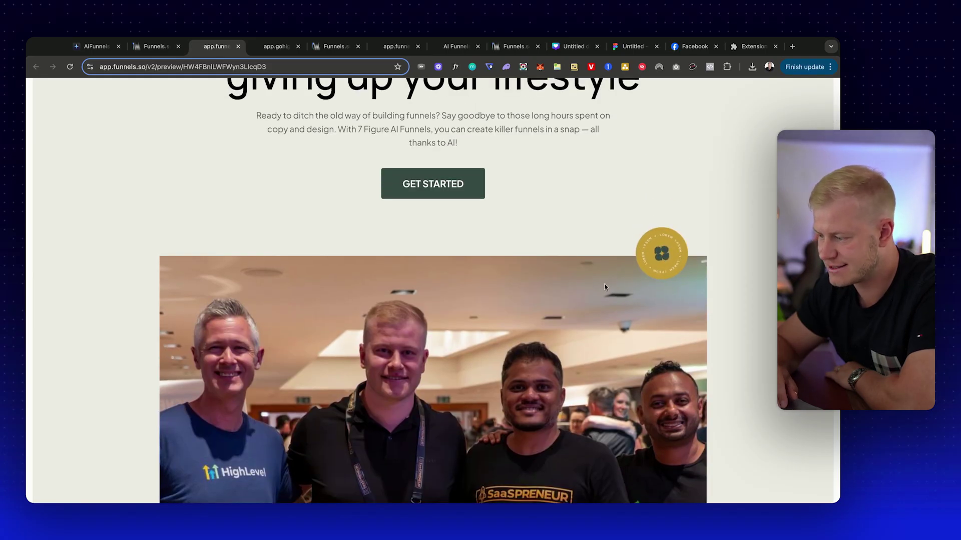
scroll(604, 286, "down", 10)
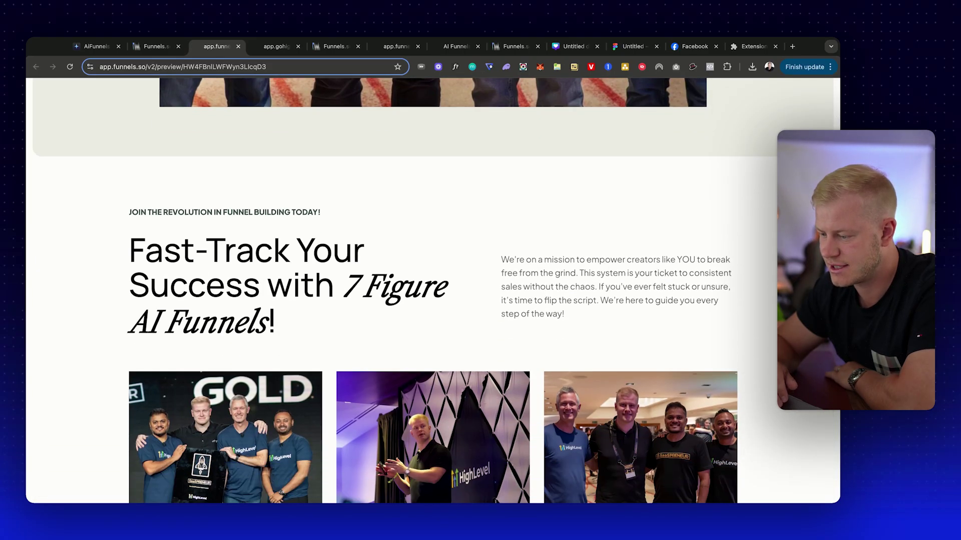
scroll(433, 290, "down", 5)
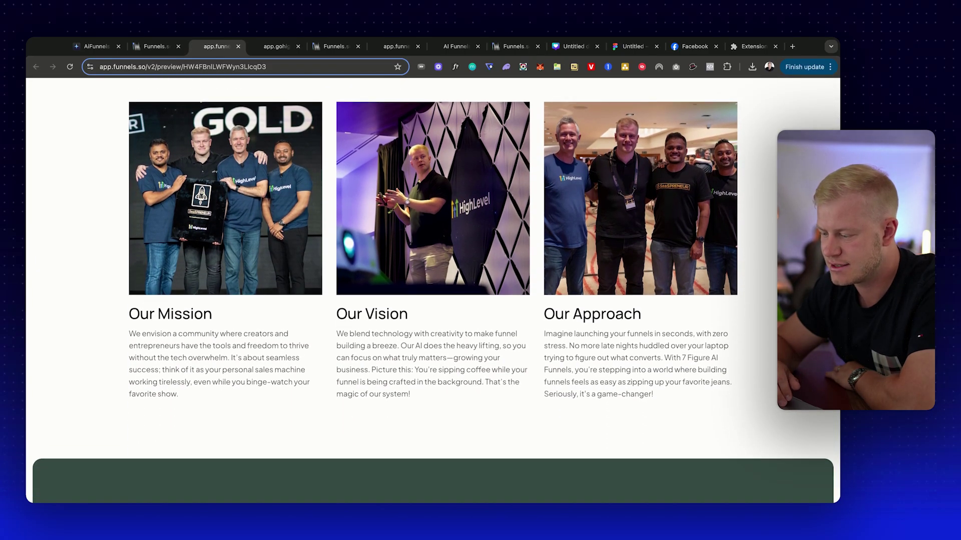
scroll(433, 290, "up", 3)
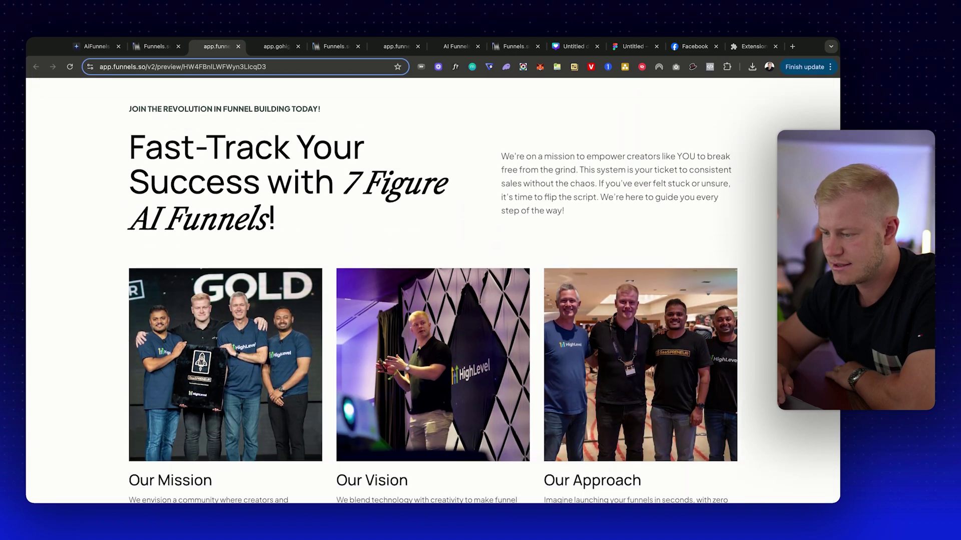
scroll(433, 290, "down", 2)
scroll(433, 290, "up", 1)
scroll(433, 290, "down", 11)
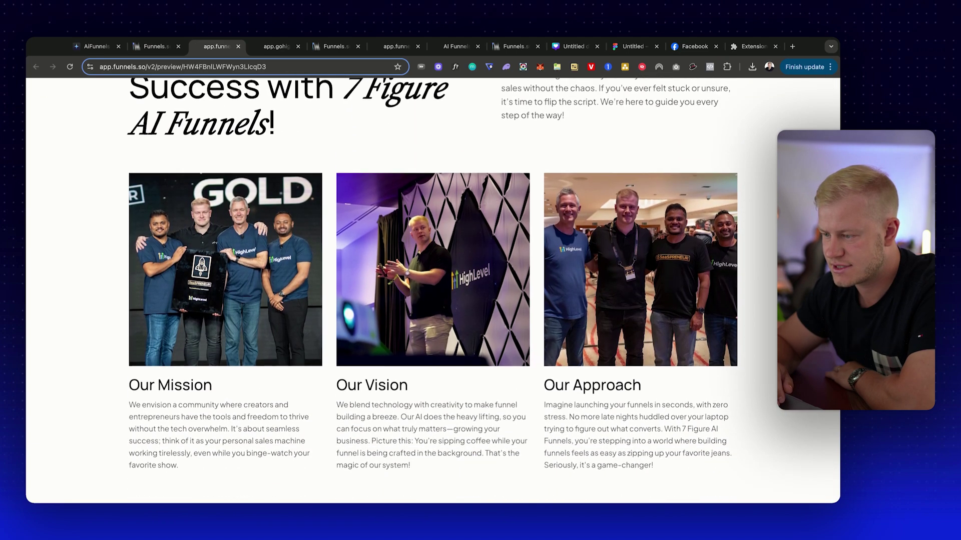
scroll(432, 290, "down", 4)
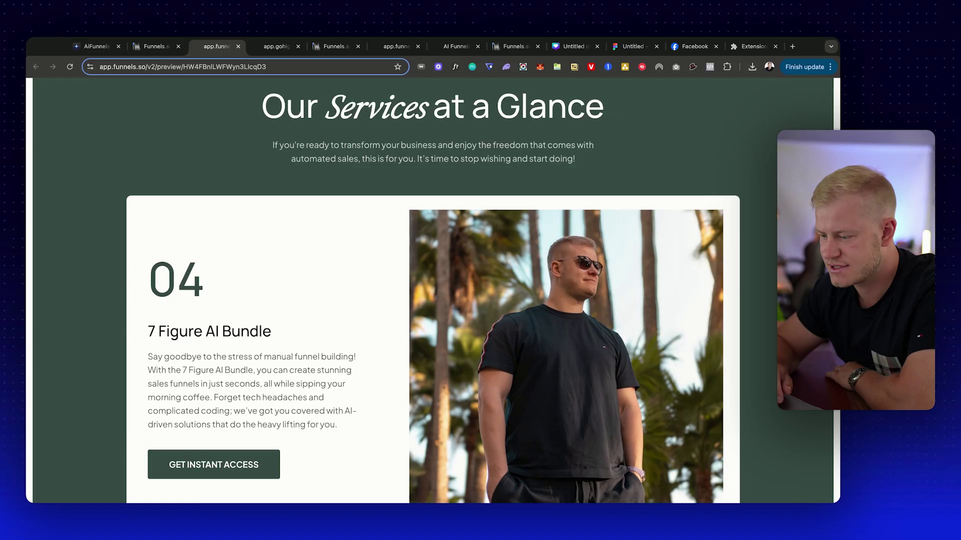
scroll(433, 290, "down", 20)
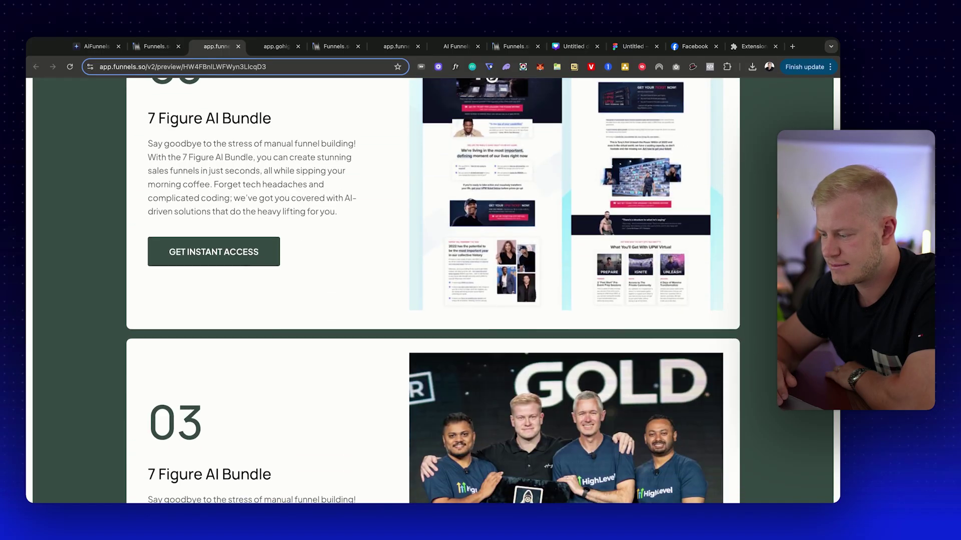
scroll(432, 291, "down", 8)
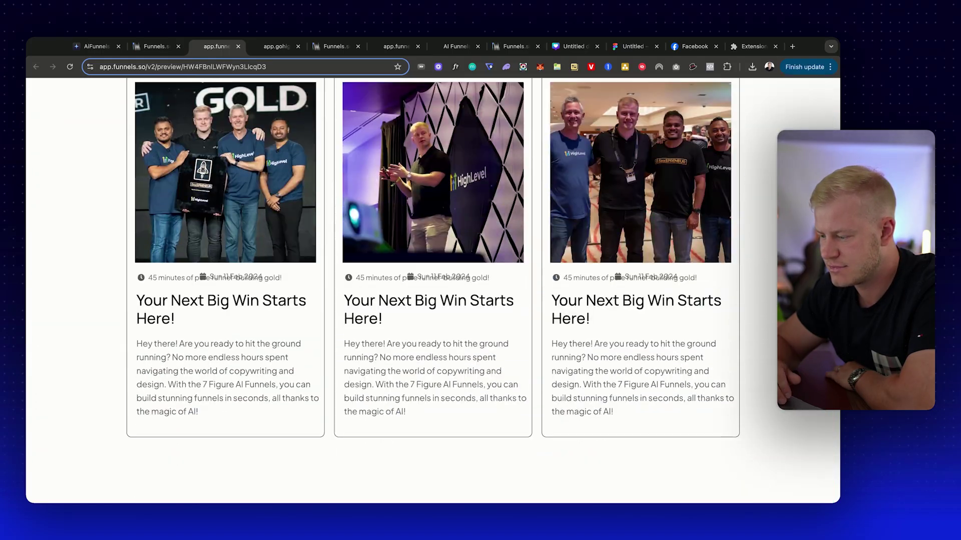
scroll(433, 290, "up", 20)
scroll(433, 290, "up", 20)
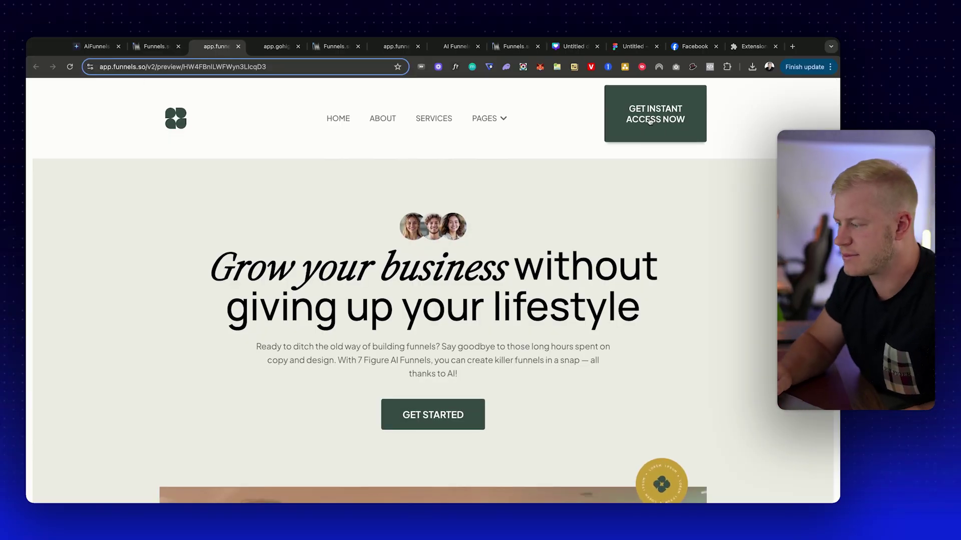
In the builder, select the hero row and open then close SEO Meta Data to autosave
left_click(150, 46)
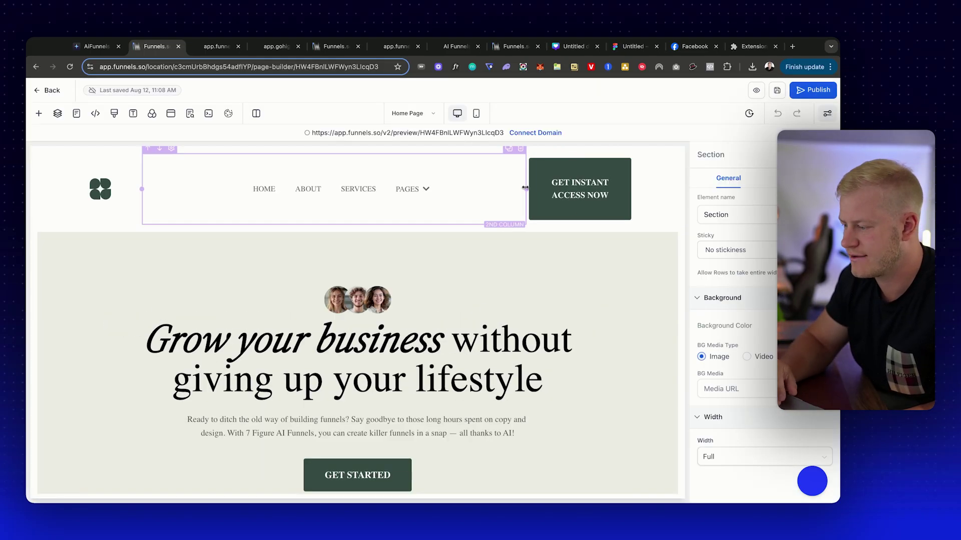
left_click(575, 250)
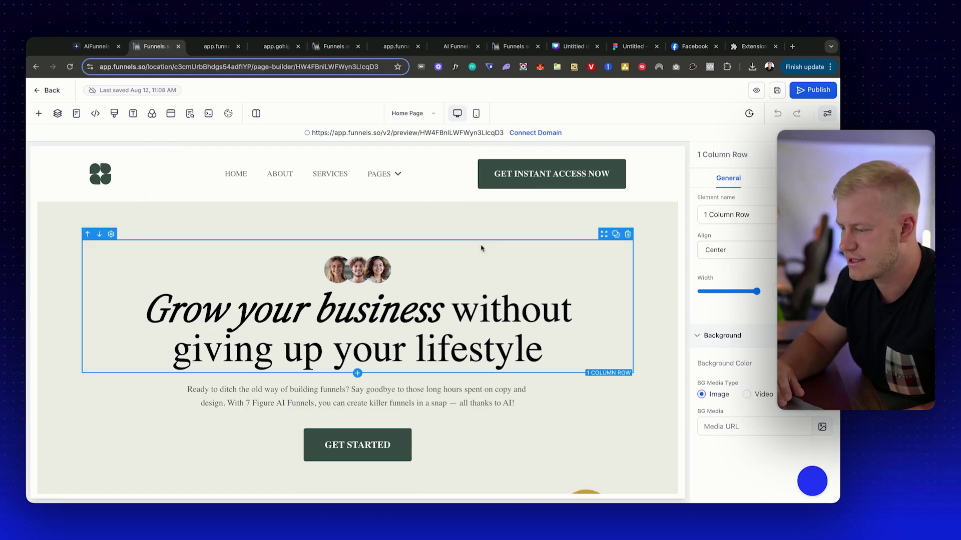
left_click(777, 91)
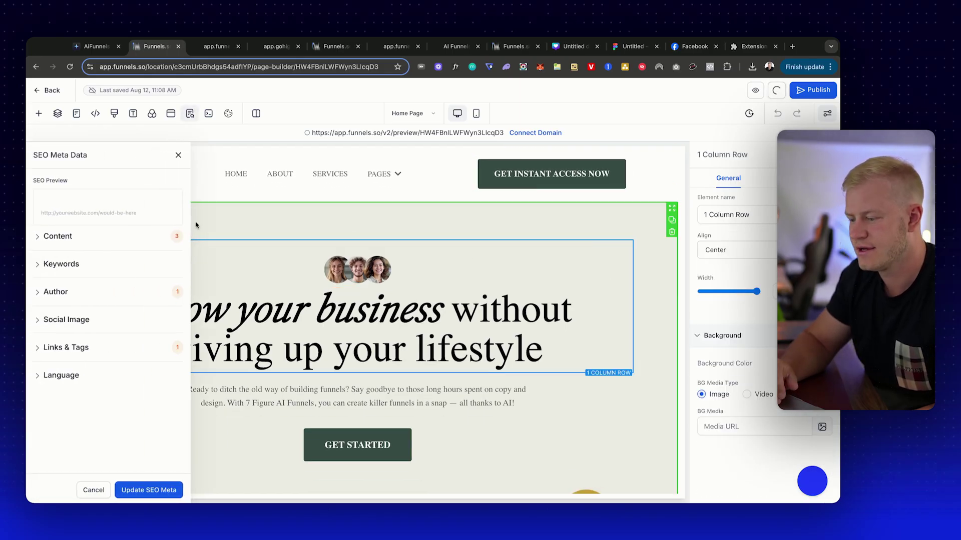
left_click(178, 156)
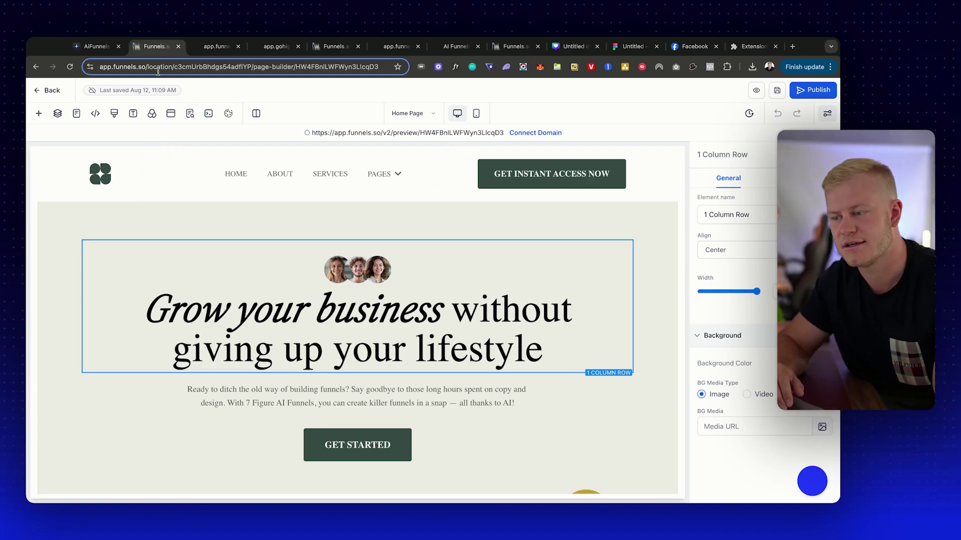
Browse the AI Funnels templates list and cancel the import-from-page form
left_click(96, 46)
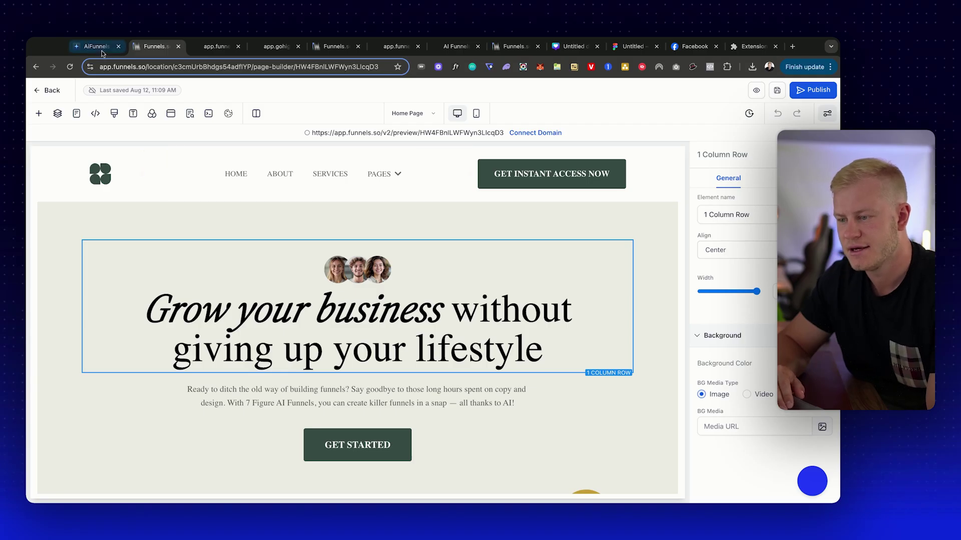
left_click(73, 187)
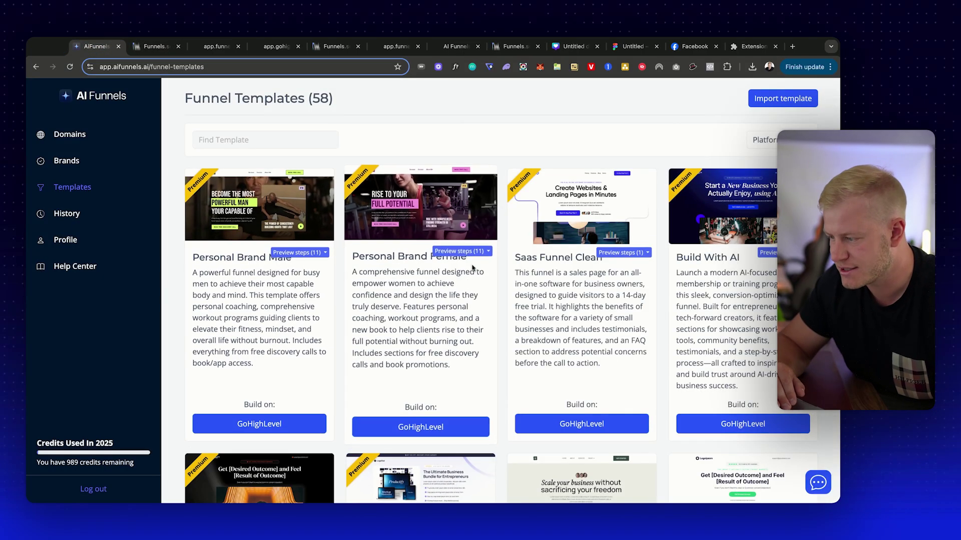
left_click(770, 103)
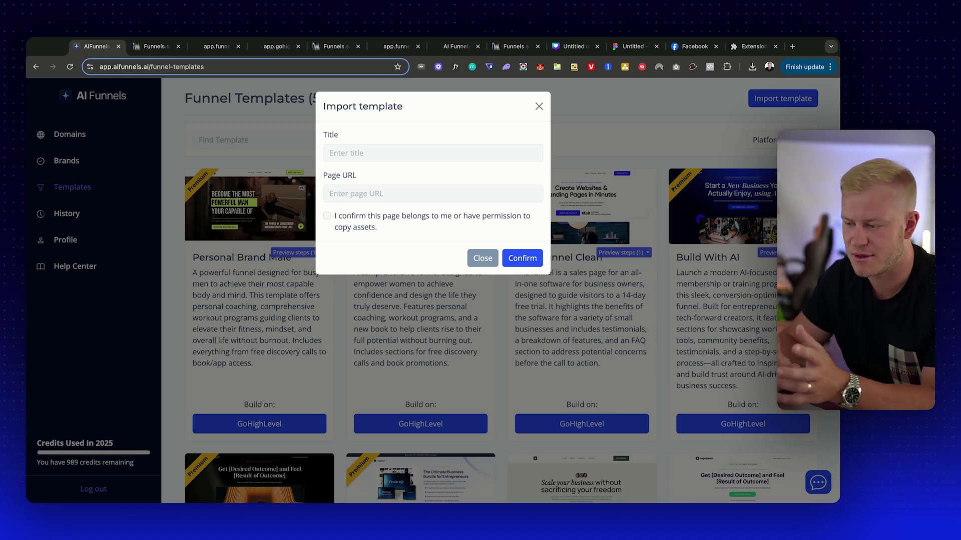
left_click(539, 107)
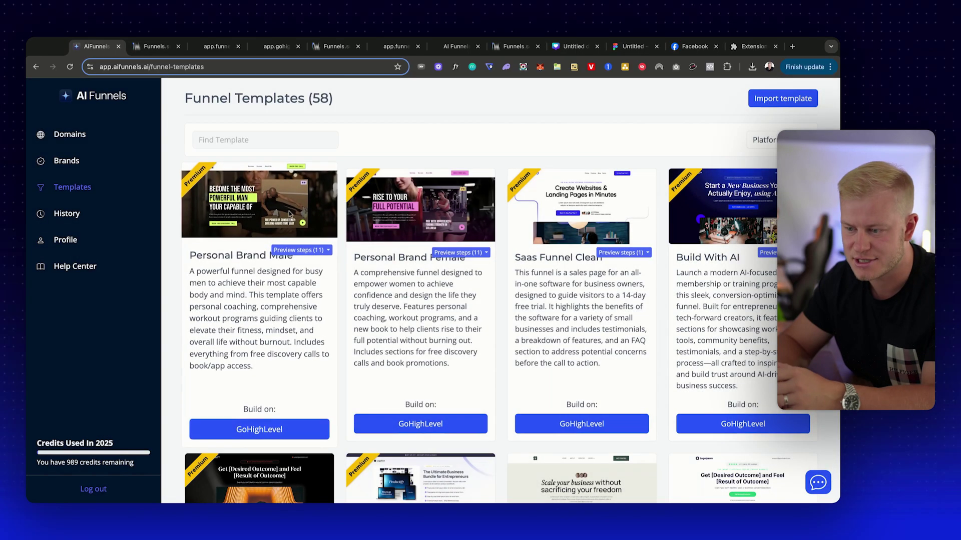
Add a page titled 'Homepage' to the 7 Figure AI Funnels brand and open its editor
left_click(69, 161)
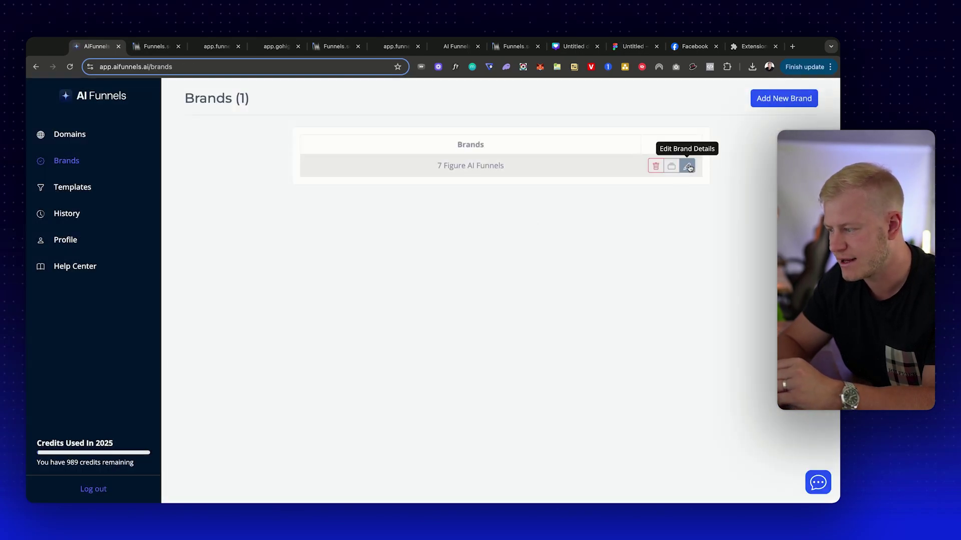
left_click(671, 166)
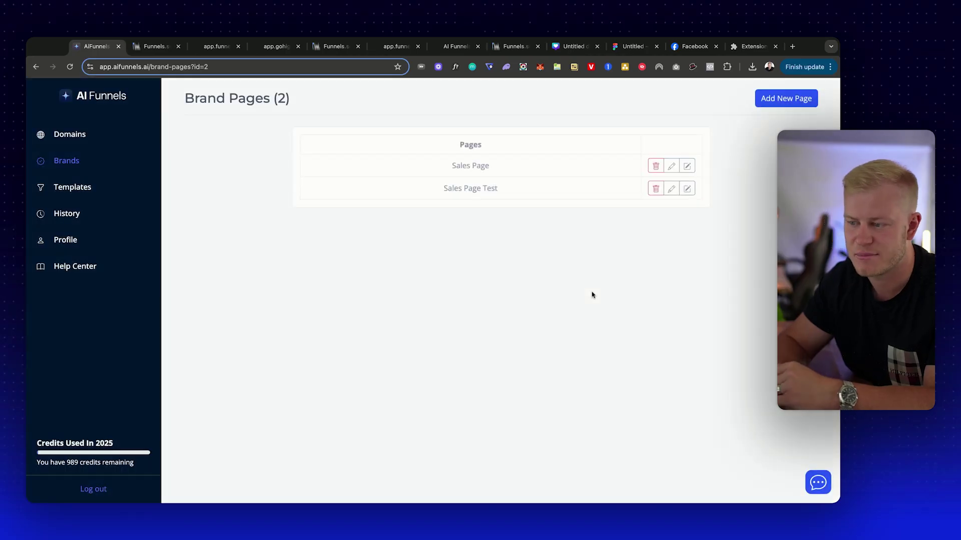
left_click(766, 100)
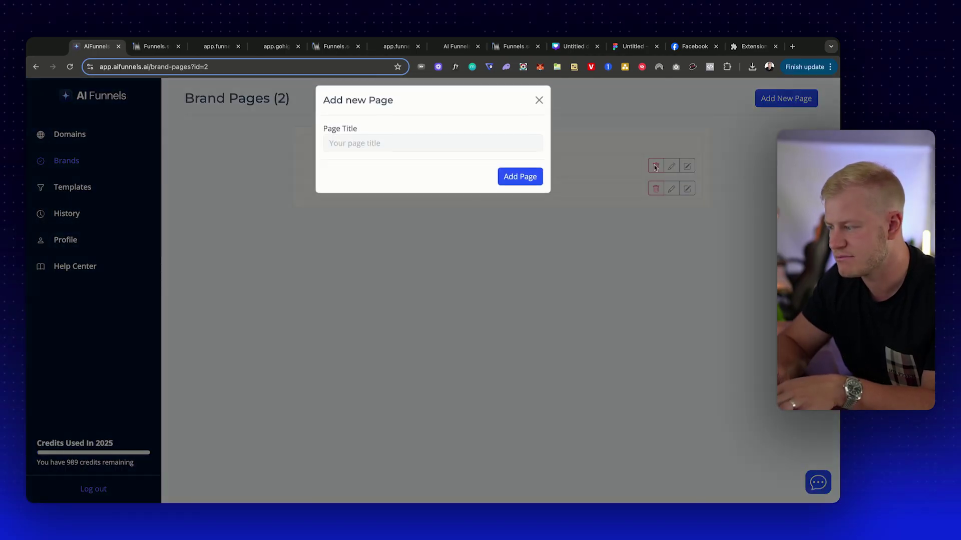
left_click(494, 155)
type("Homepa")
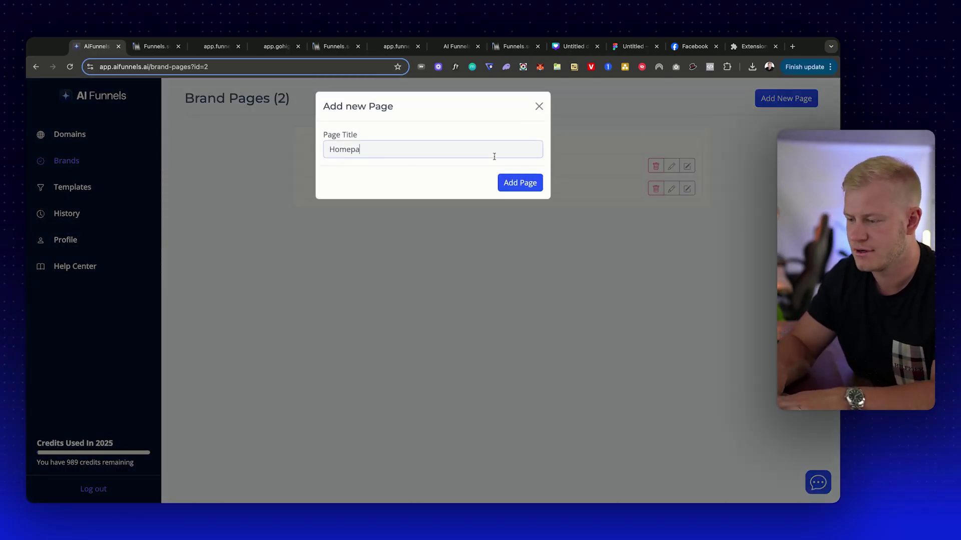
type("ge")
left_click(520, 182)
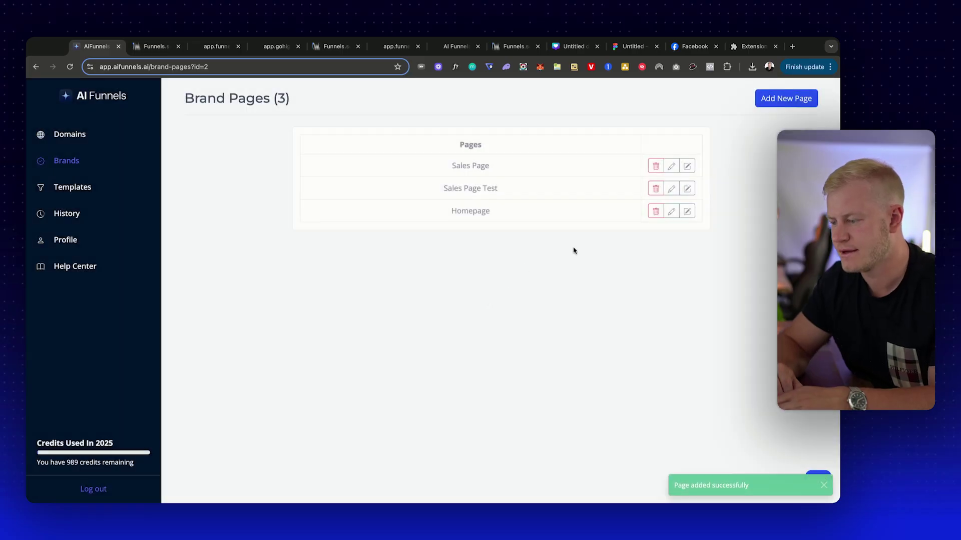
left_click(686, 211)
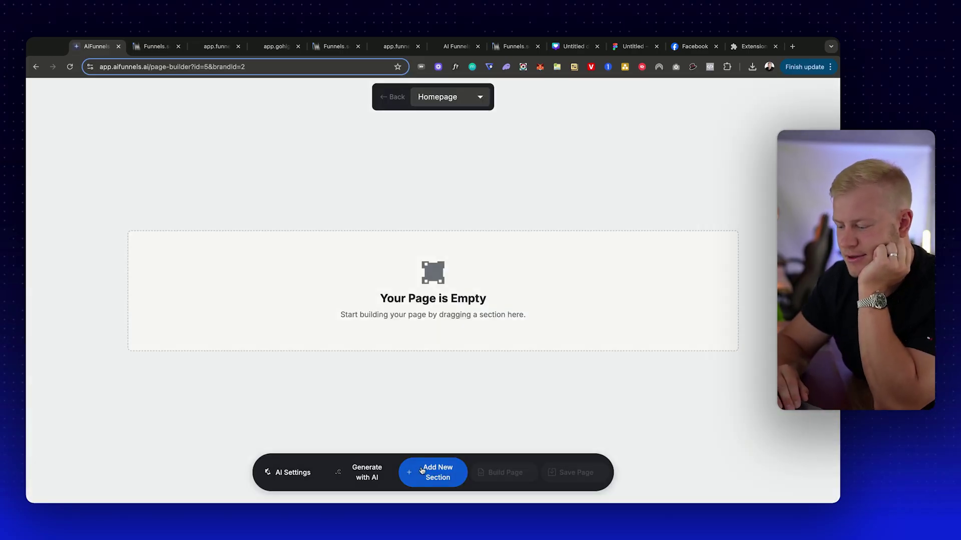
Add the founder introduction section to the empty page and swap its portrait for a brand photo
left_click(422, 470)
left_click(737, 163)
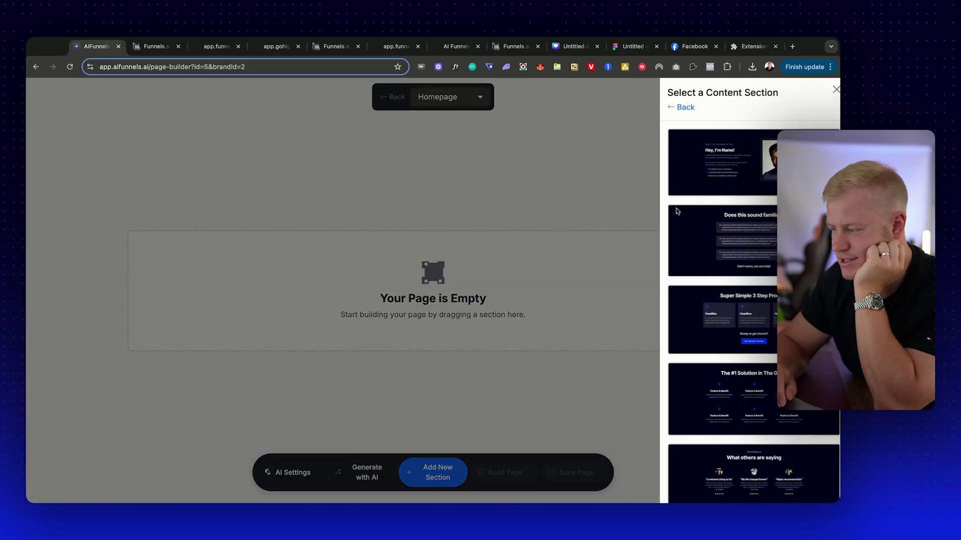
left_click(746, 182)
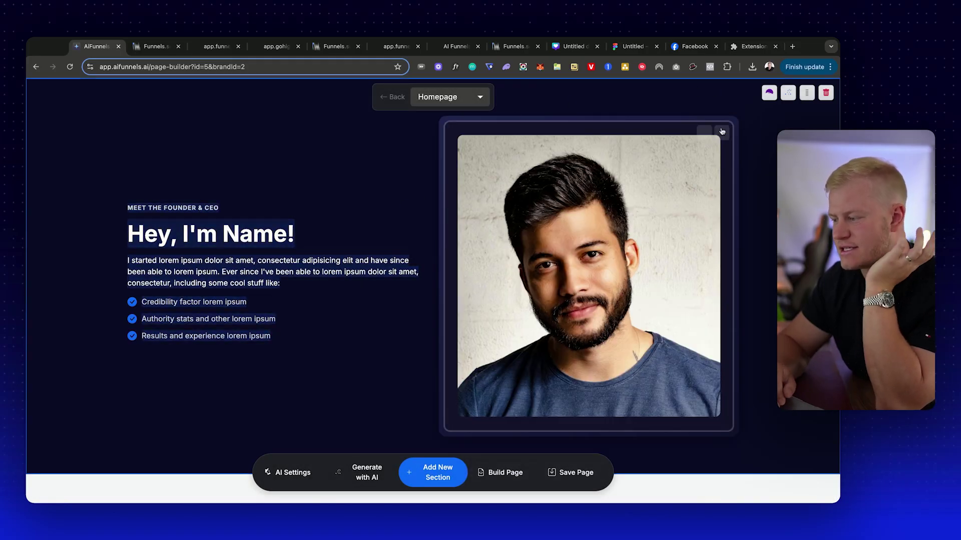
left_click(721, 133)
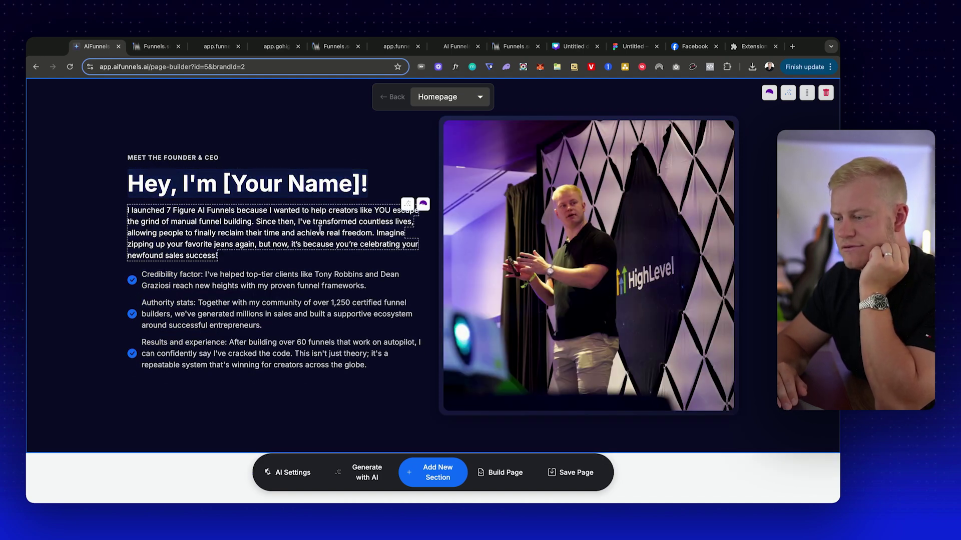
Try building into Funnels.so with the funnel step's web address pasted as the GHL page URL
left_click(489, 472)
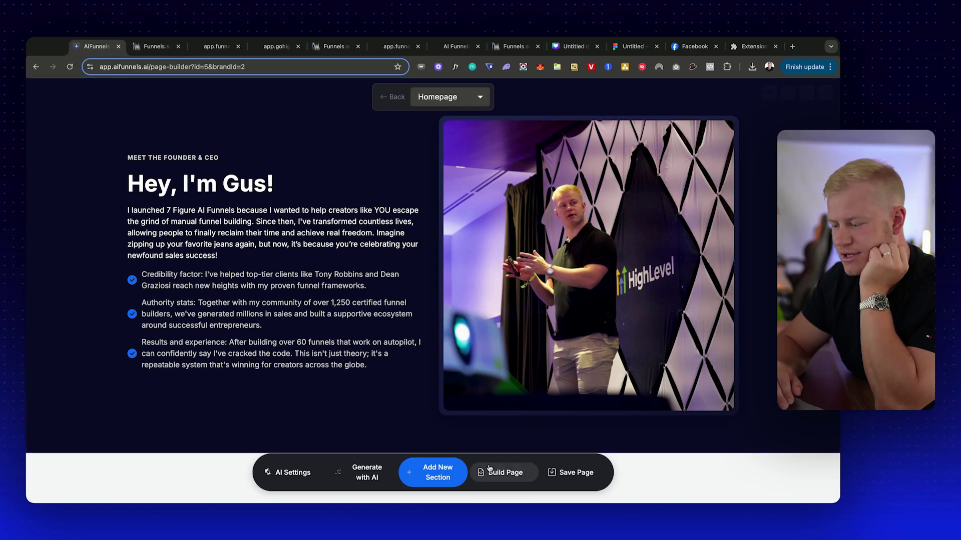
left_click(490, 186)
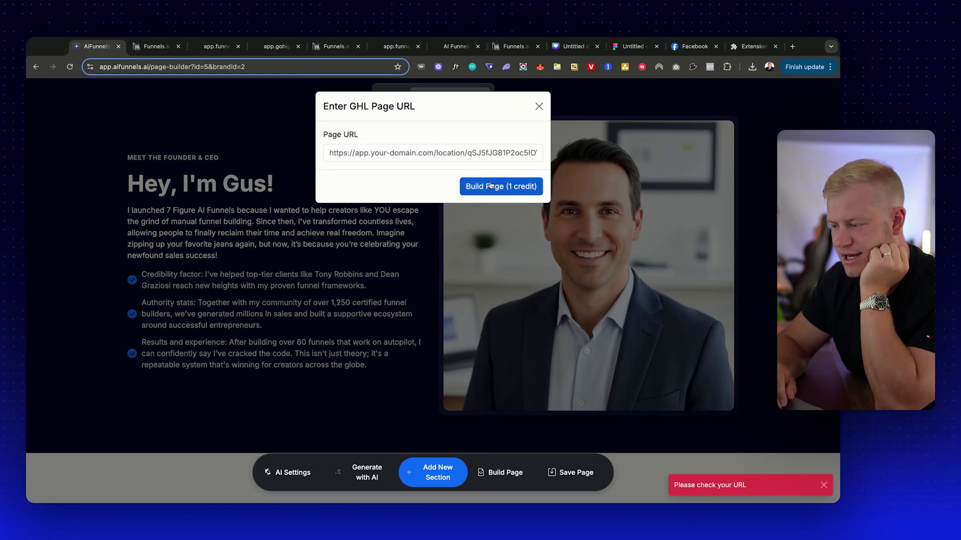
left_click(396, 156)
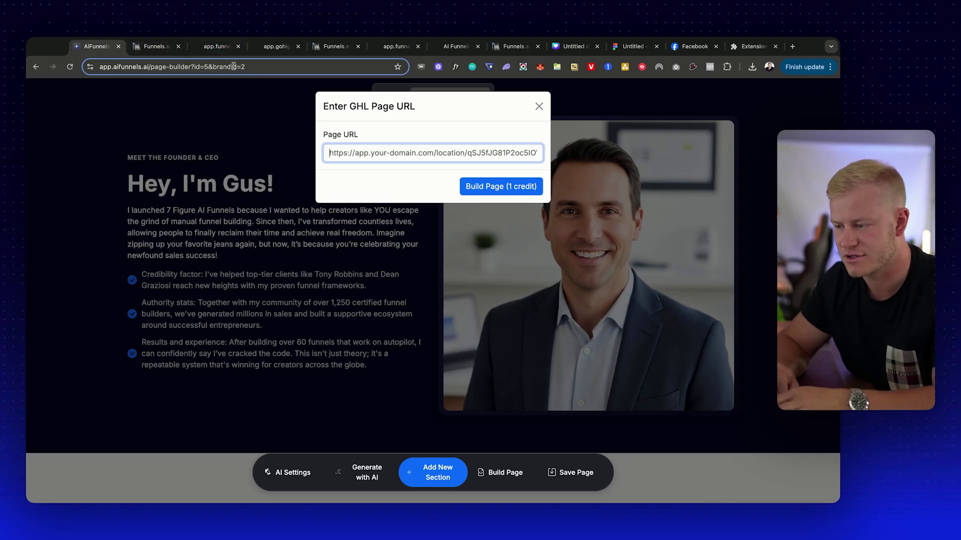
left_click(155, 47)
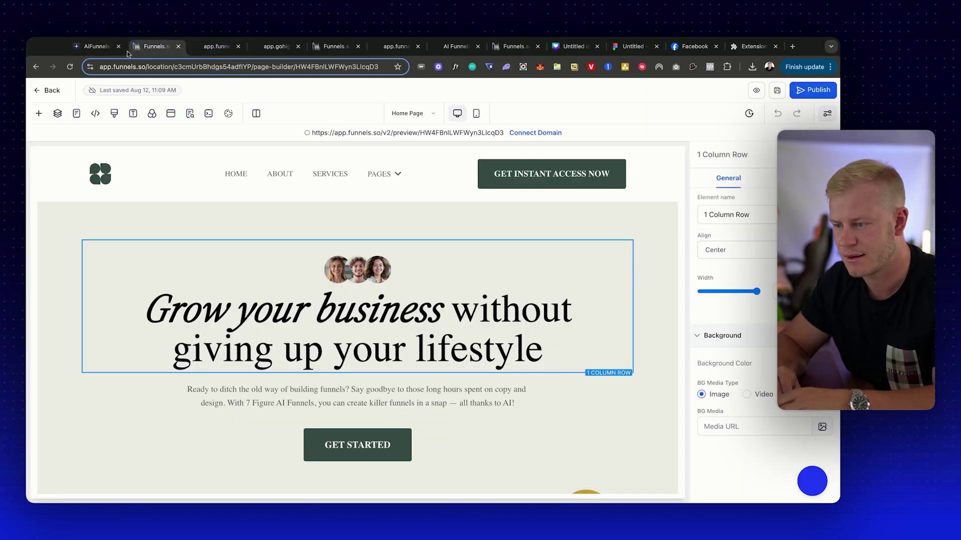
left_click(52, 91)
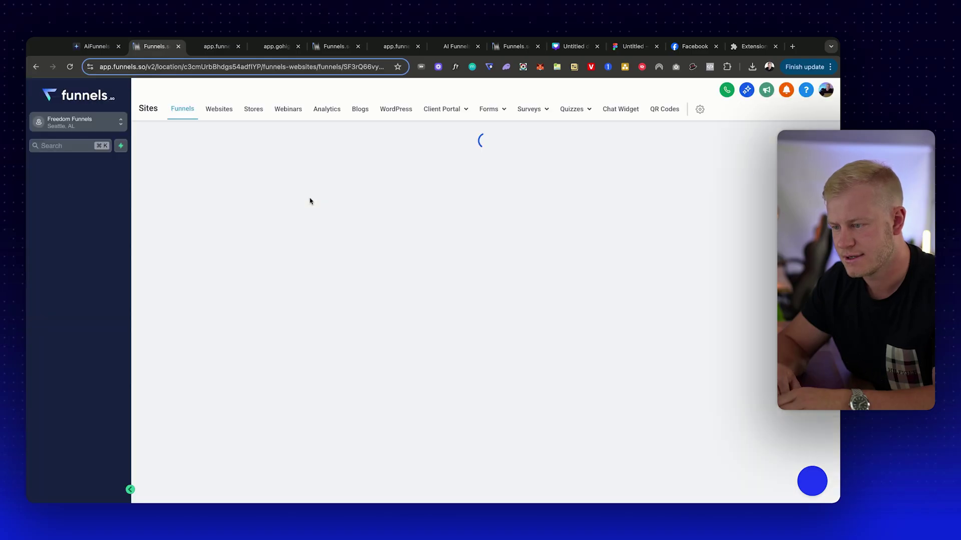
left_click(287, 69)
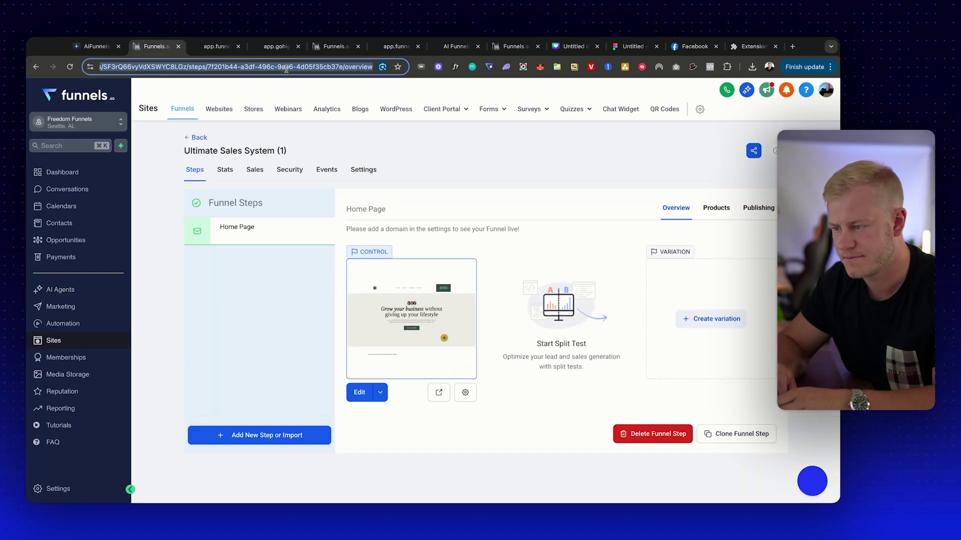
left_click(95, 46)
key("ctrl+v")
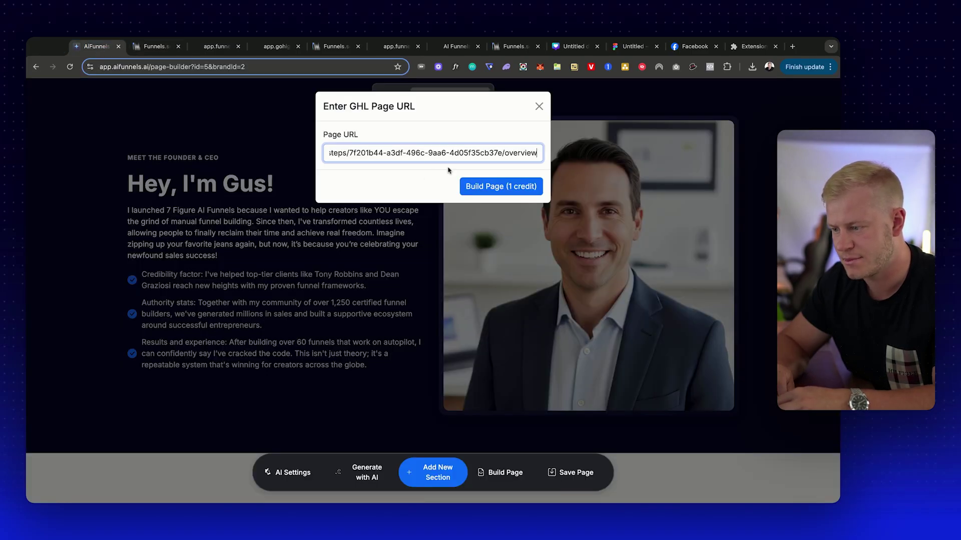
left_click(475, 186)
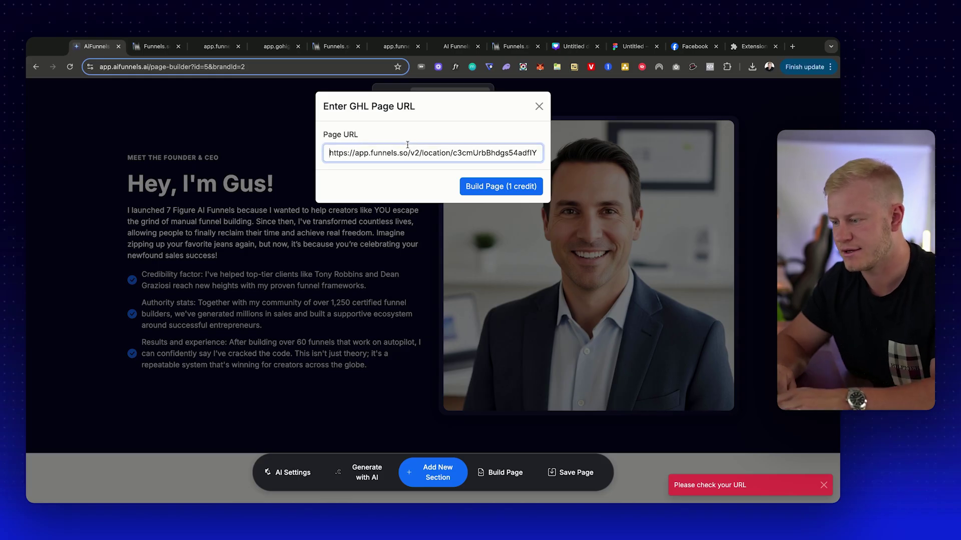
Copy the Funnels.so Home Page editor URL into the GHL URL field and build the page (1 credit)
left_click(207, 49)
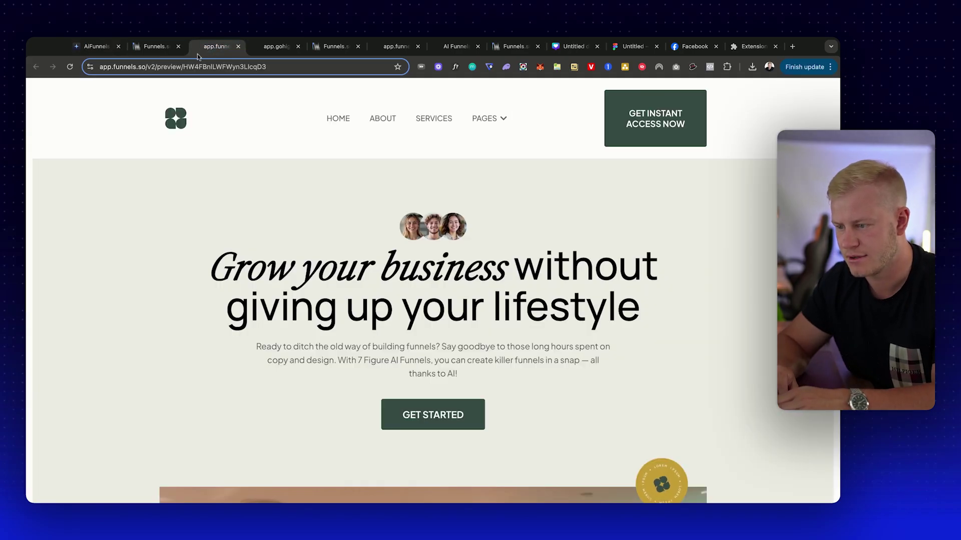
left_click(156, 48)
left_click(359, 392)
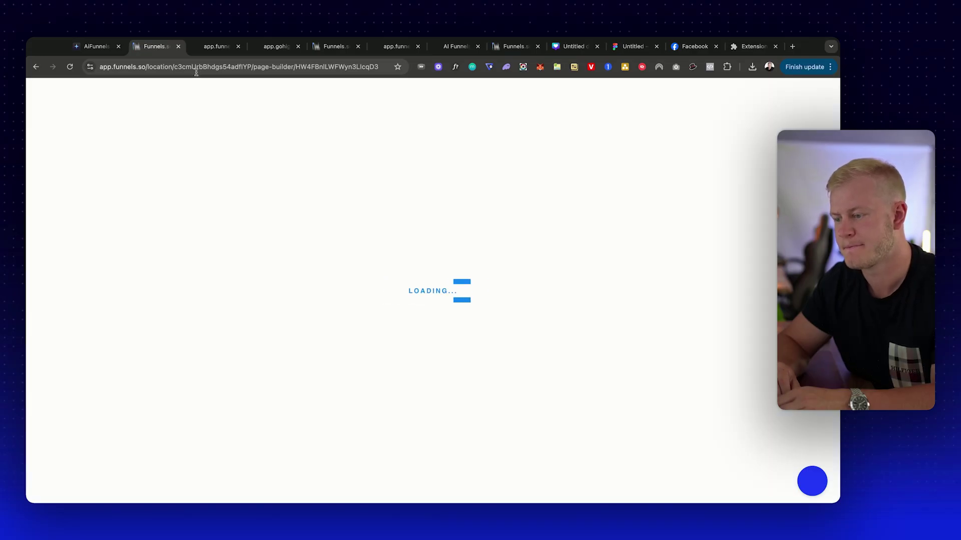
left_click(194, 70)
double_click(192, 69)
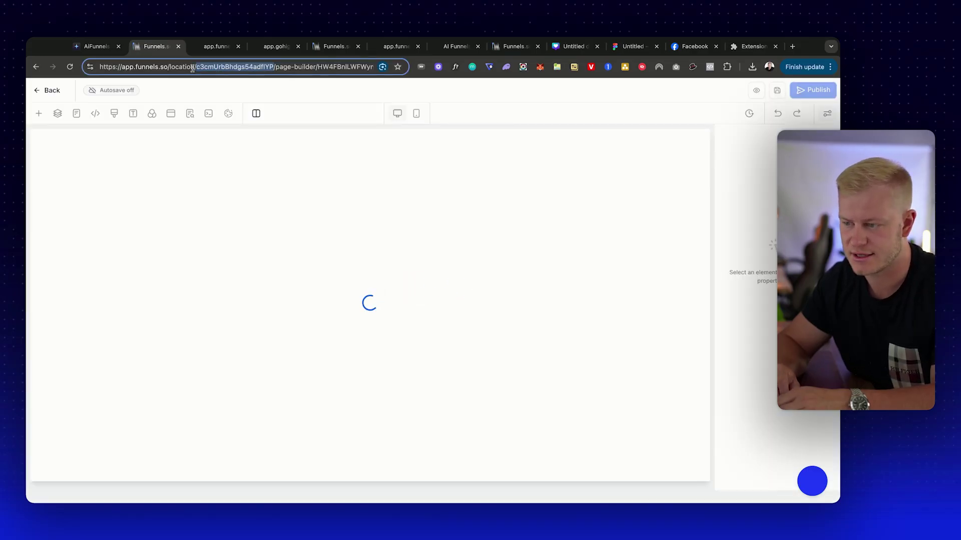
key("ctrl+a")
key("ctrl+c")
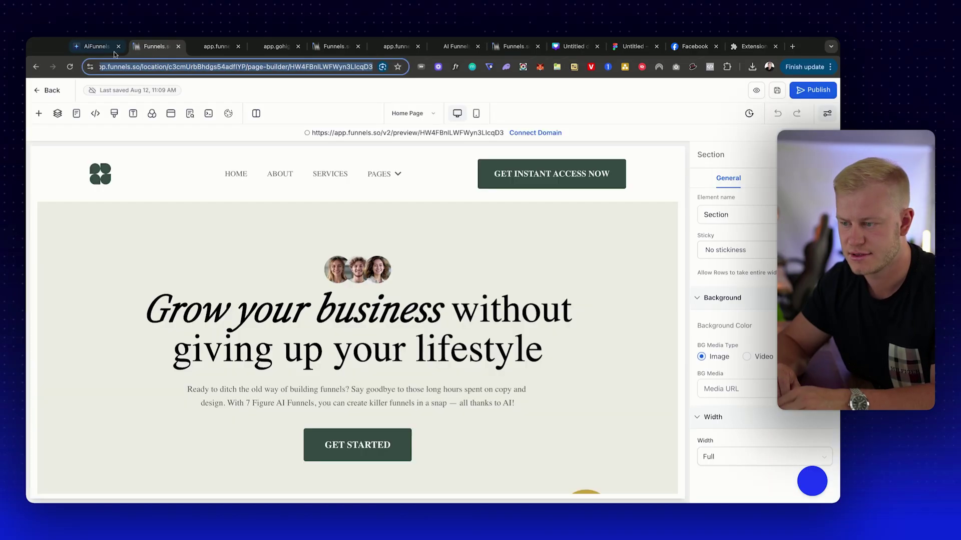
left_click(95, 46)
key("ctrl+v")
left_click(365, 153)
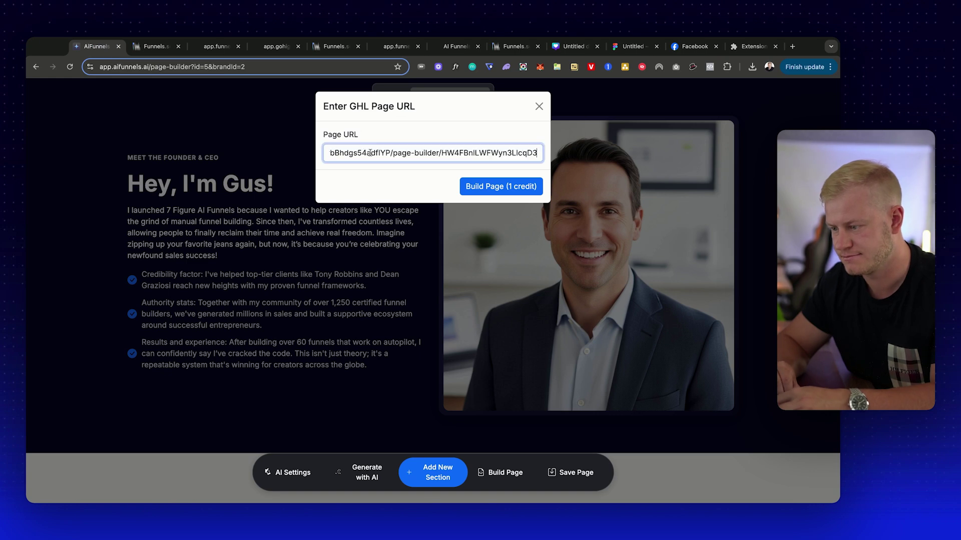
left_click(501, 186)
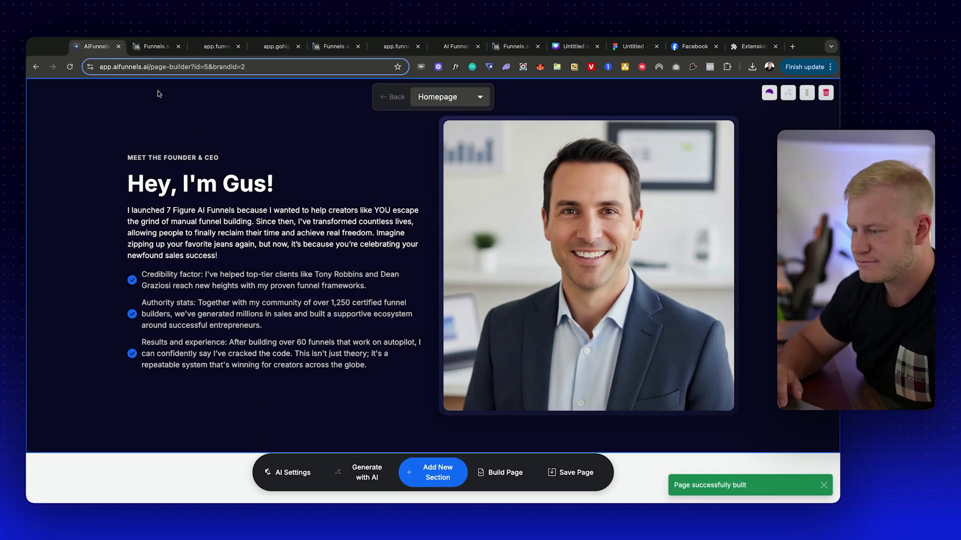
Reload the Funnels.so editor to reveal the 'Hey, I'm Gus!' founder section, then return to AI Funnels
left_click(151, 46)
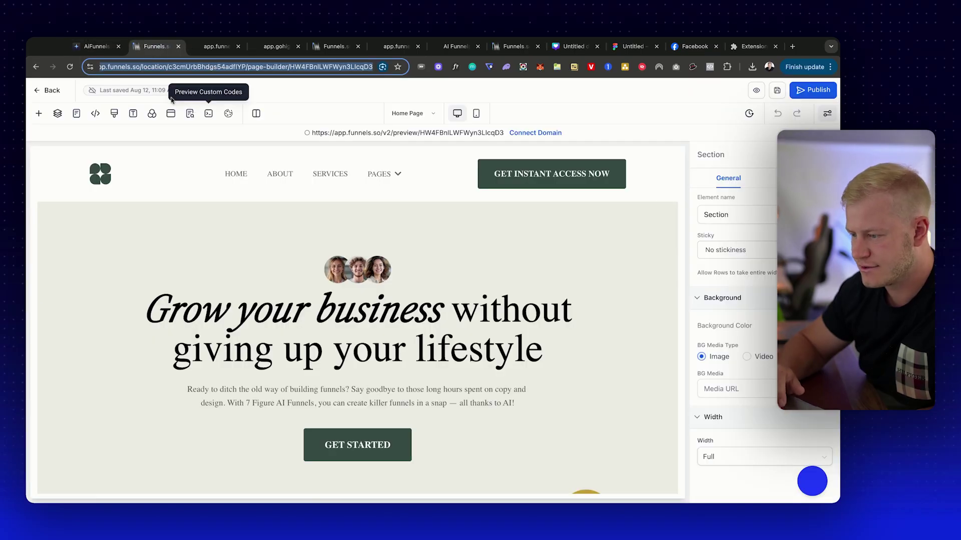
left_click(70, 66)
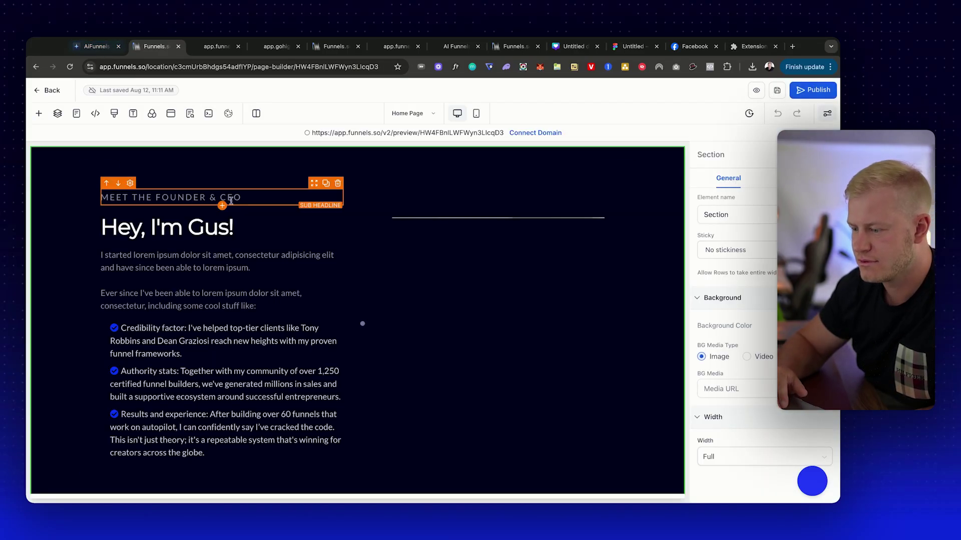
left_click(99, 49)
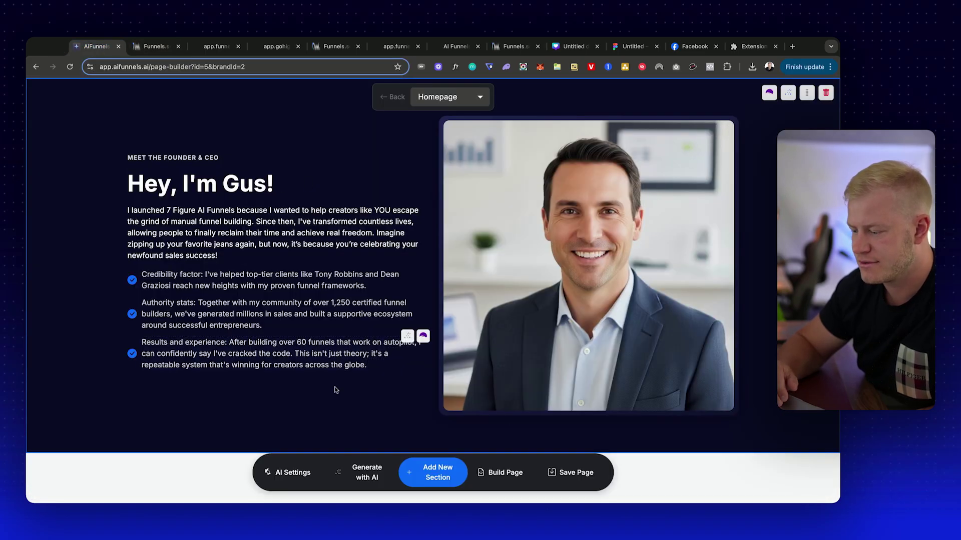
Insert a headline-and-image header at the top using the first uploaded photo
left_click(454, 473)
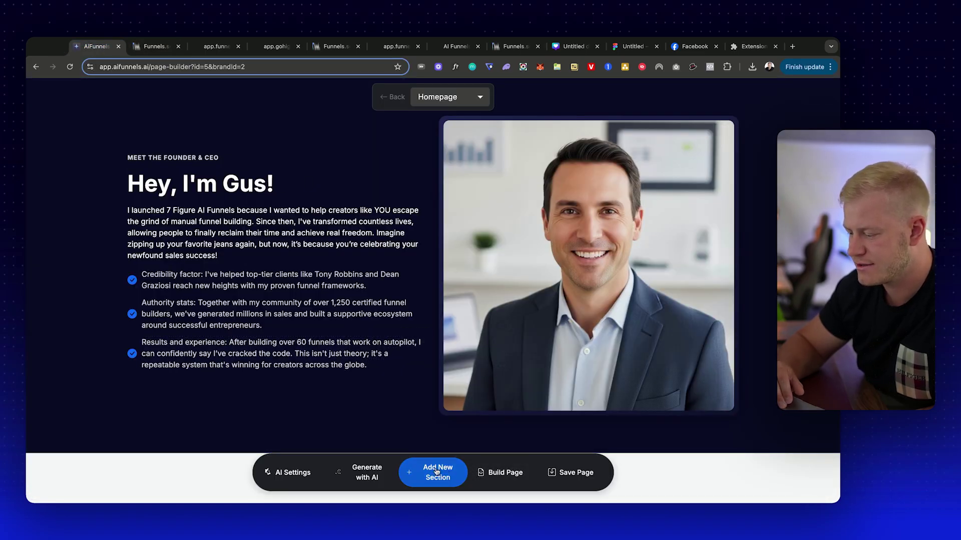
left_click(706, 144)
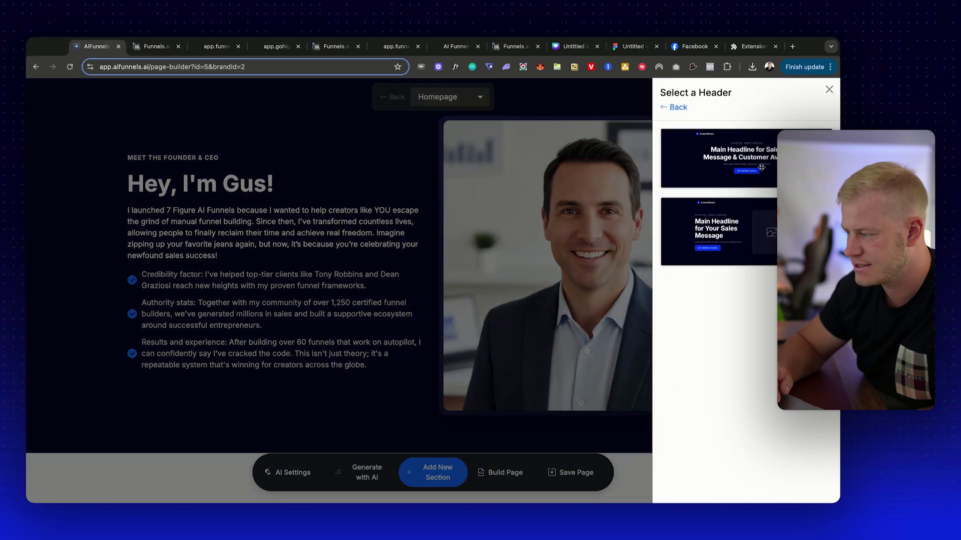
left_click(724, 221)
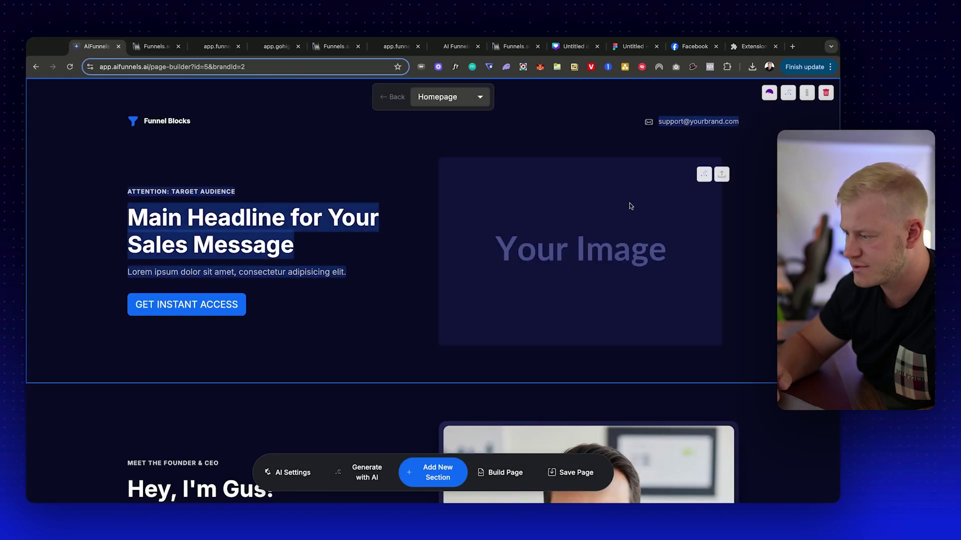
left_click(721, 174)
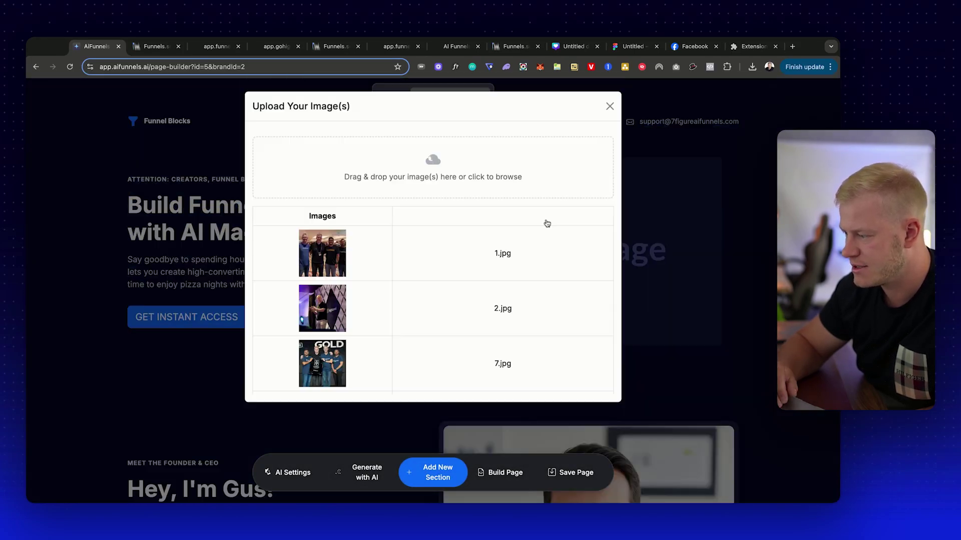
left_click(386, 249)
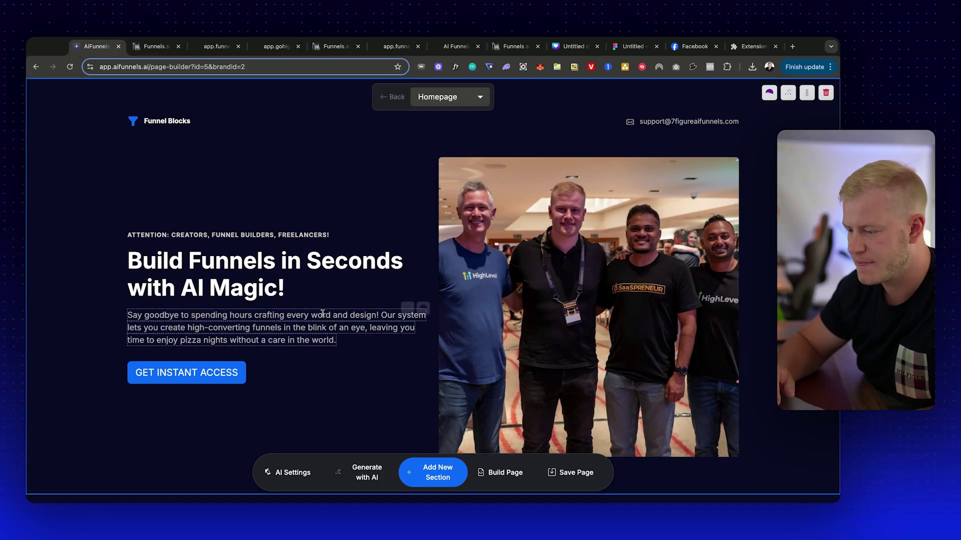
scroll(325, 325, "down", 6)
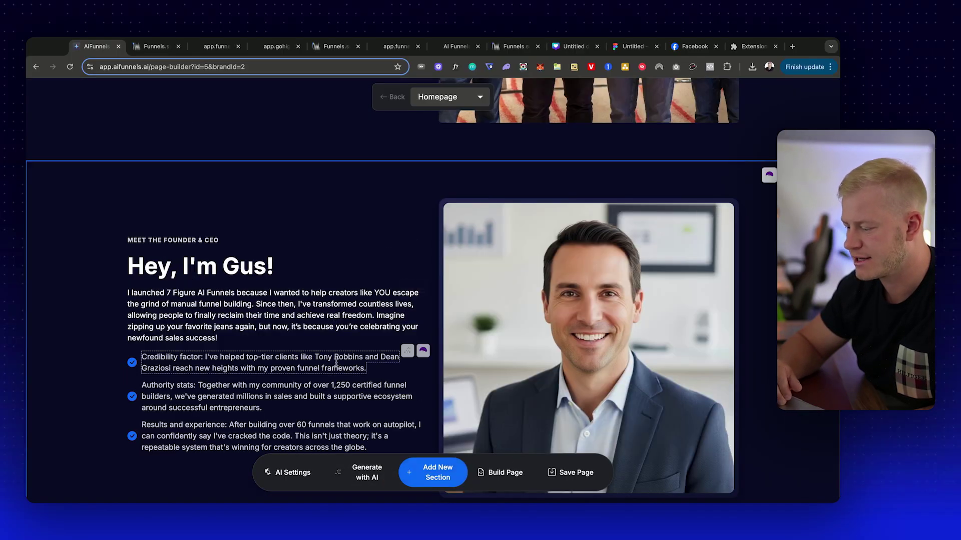
Regenerate the page copy with AI from the prompt 'Build me a course sales page'
left_click(367, 472)
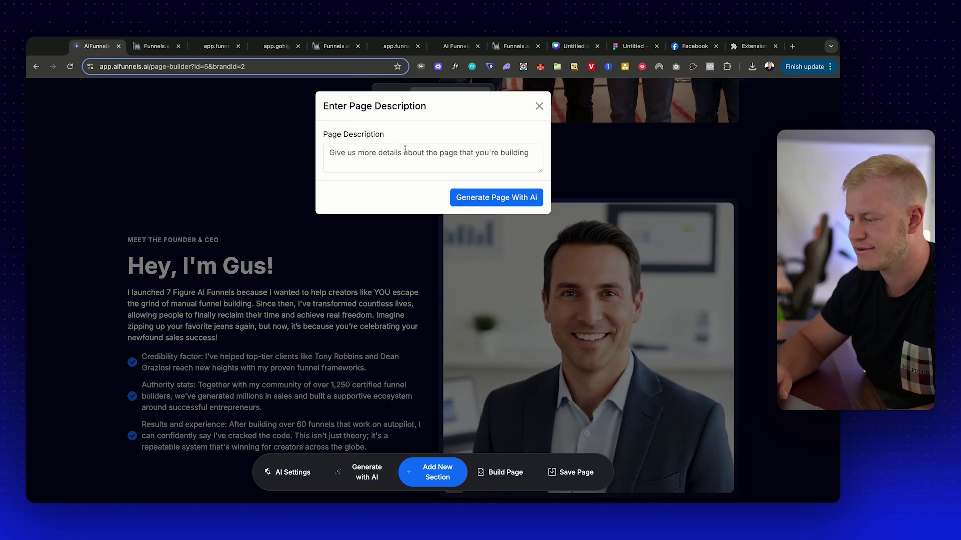
left_click(405, 150)
type("Buld me a")
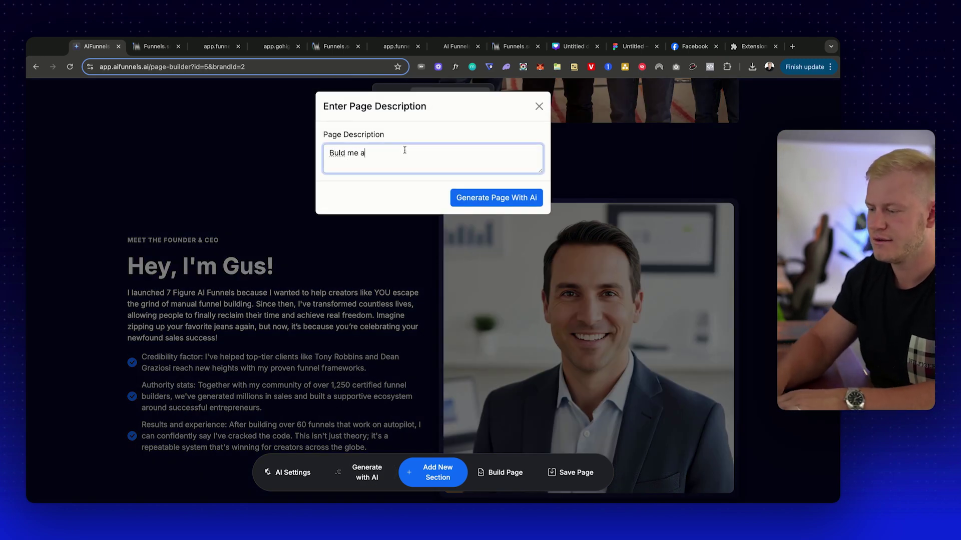
key("BackSpace")
key("BackSpace")
key("BackSpace")
key("BackSpace")
key("BackSpace")
key("BackSpace")
key("BackSpace")
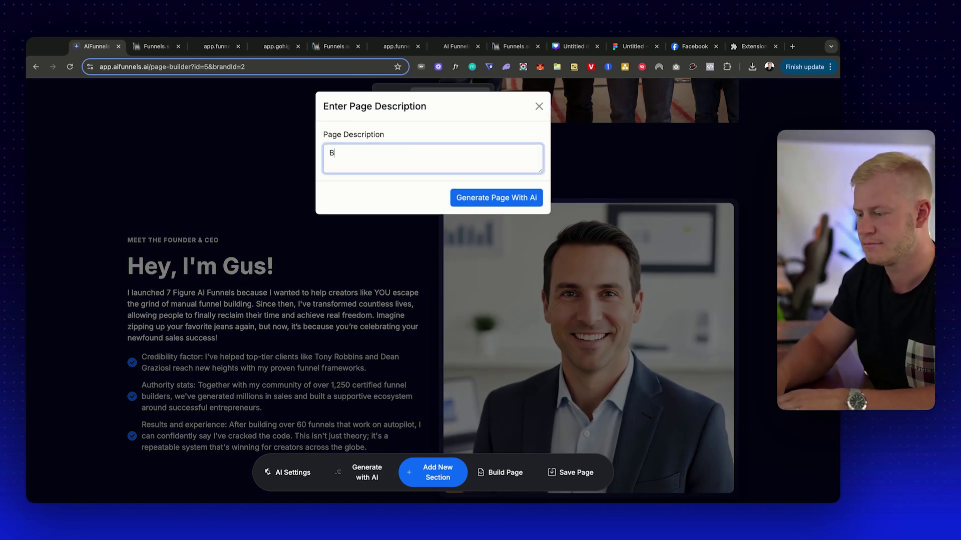
type("ild me a course sales page")
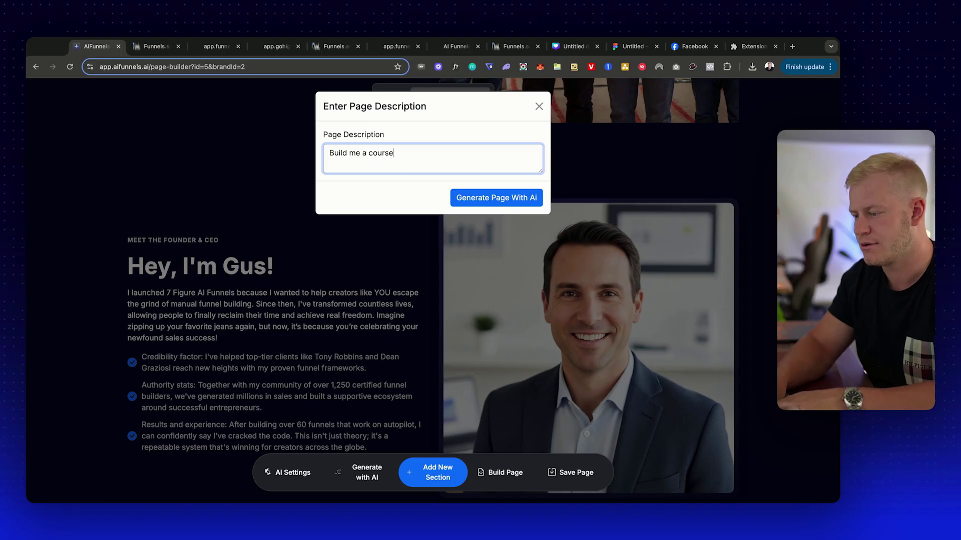
left_click(526, 200)
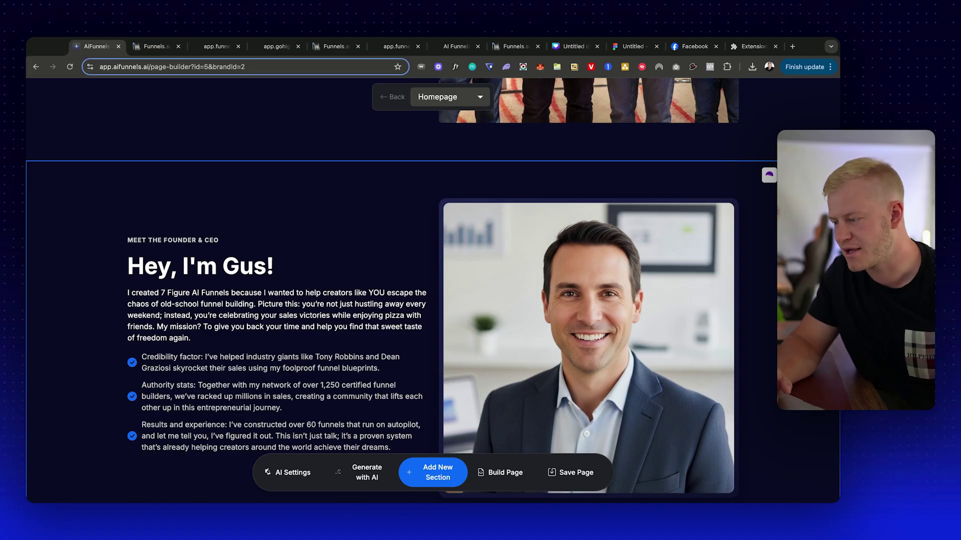
scroll(433, 290, "up", 10)
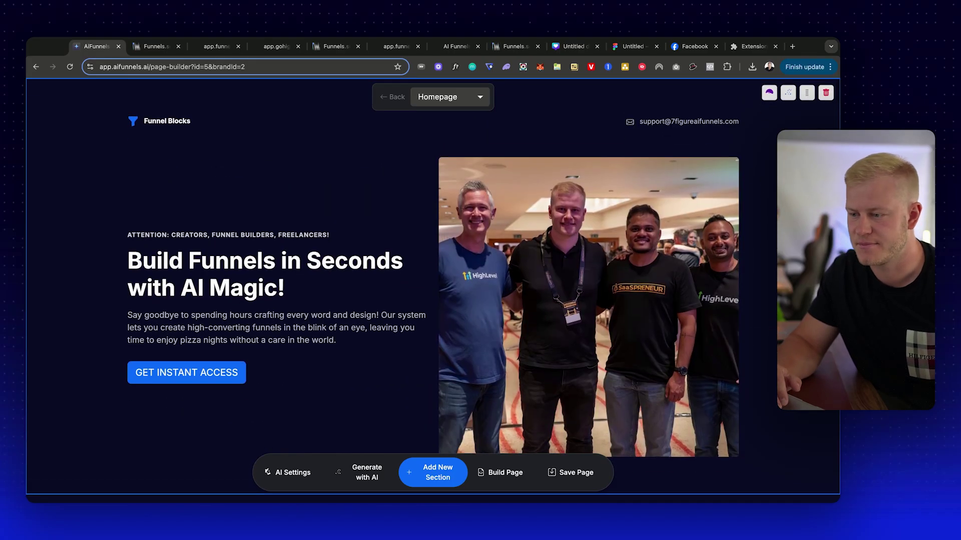